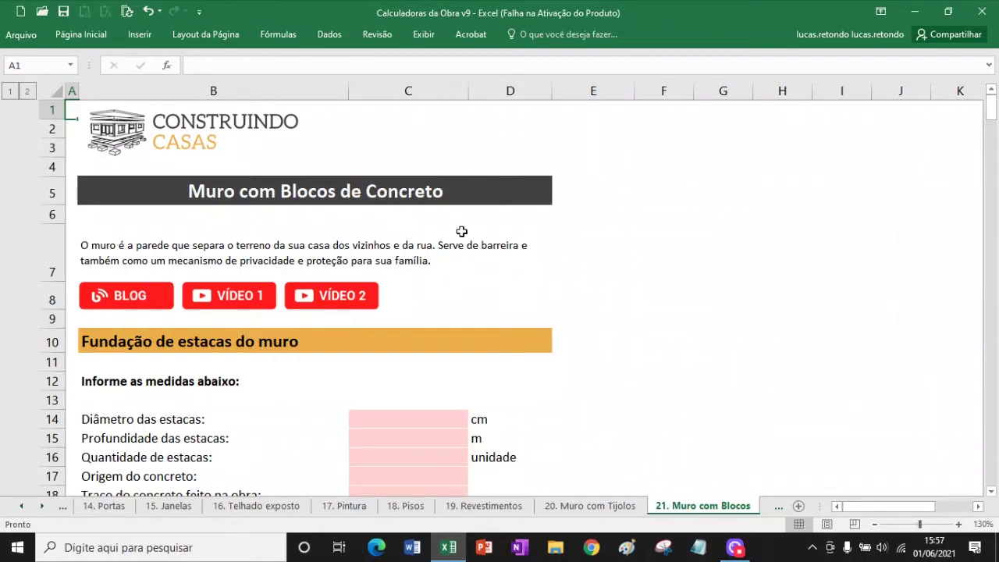
# - Enter the wall's pile foundation measurements: diameter 25 cm, depth 4 m and quantity 16
pyautogui.scroll(-1, 458, 231)
pyautogui.scroll(-1, 458, 231)
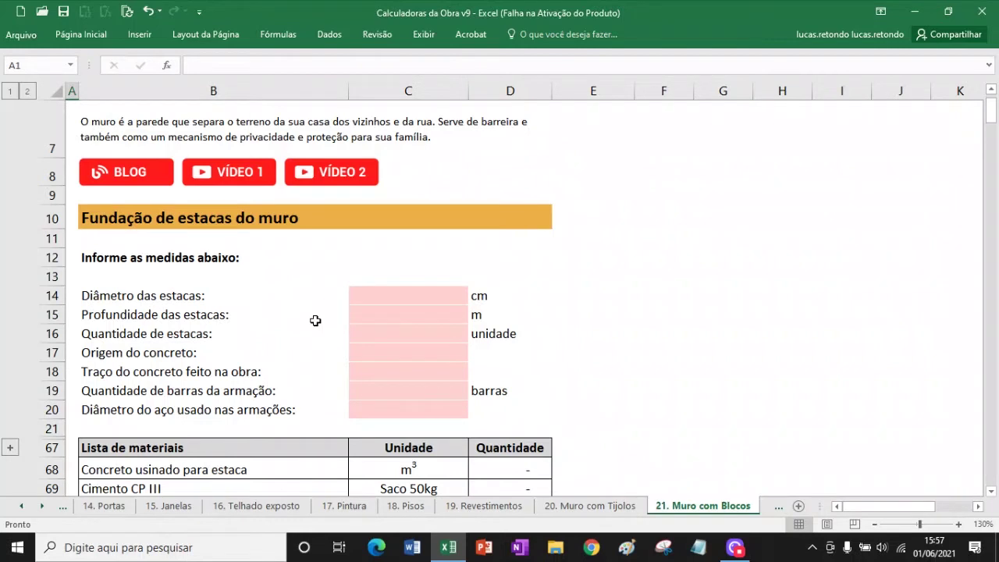
pyautogui.click(394, 292)
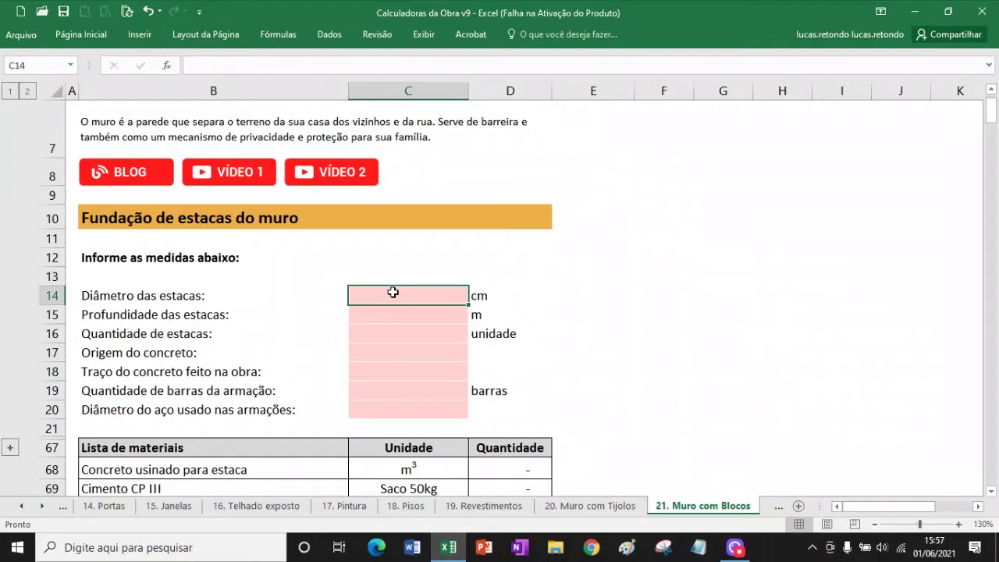
pyautogui.write('25')
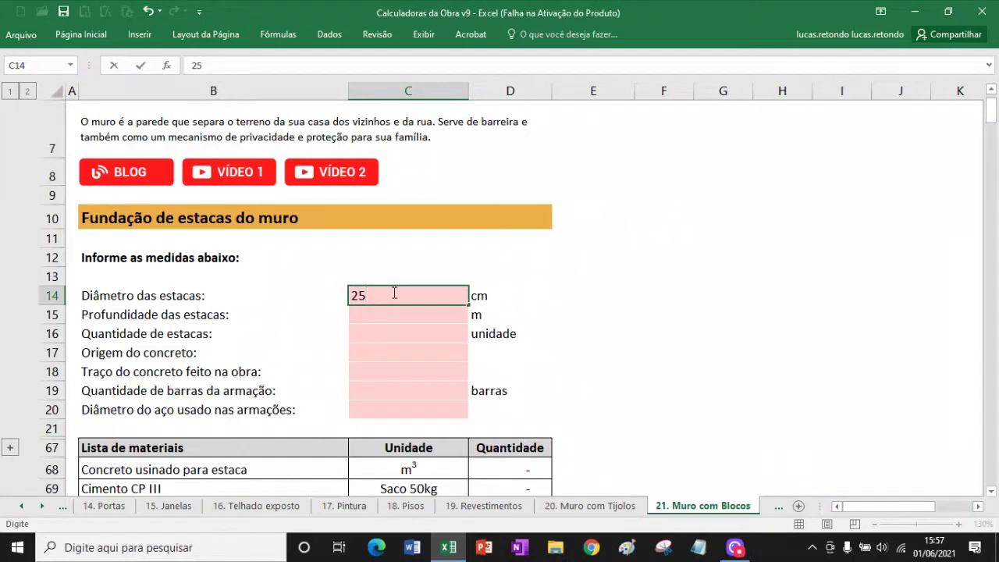
pyautogui.press('Return')
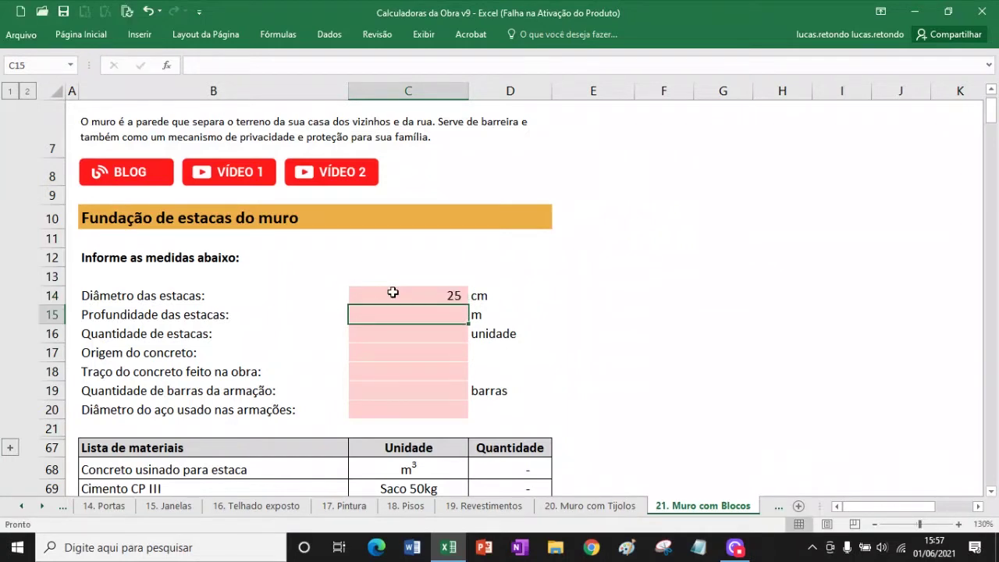
pyautogui.write('4')
pyautogui.press('Return')
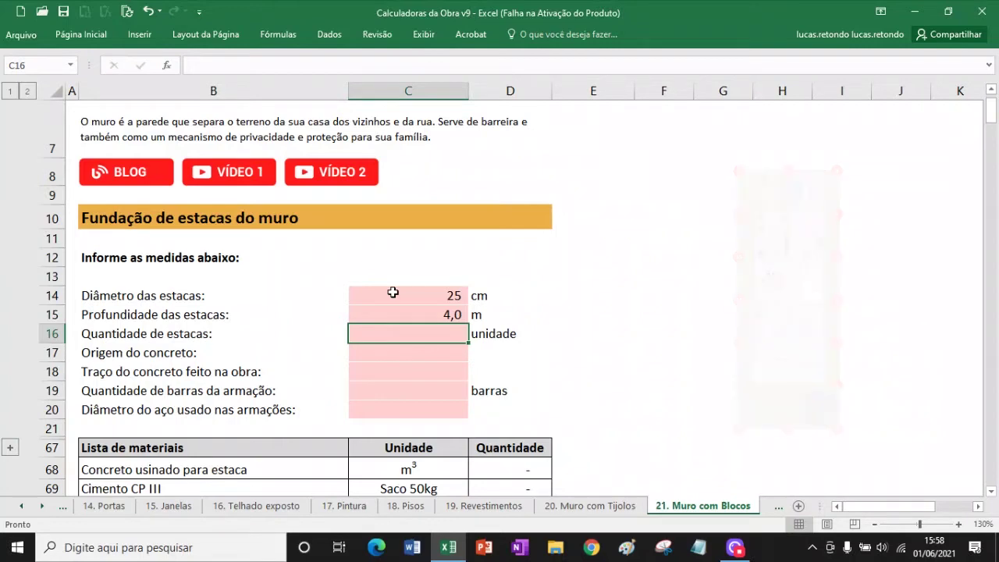
pyautogui.write('16')
pyautogui.press('Return')
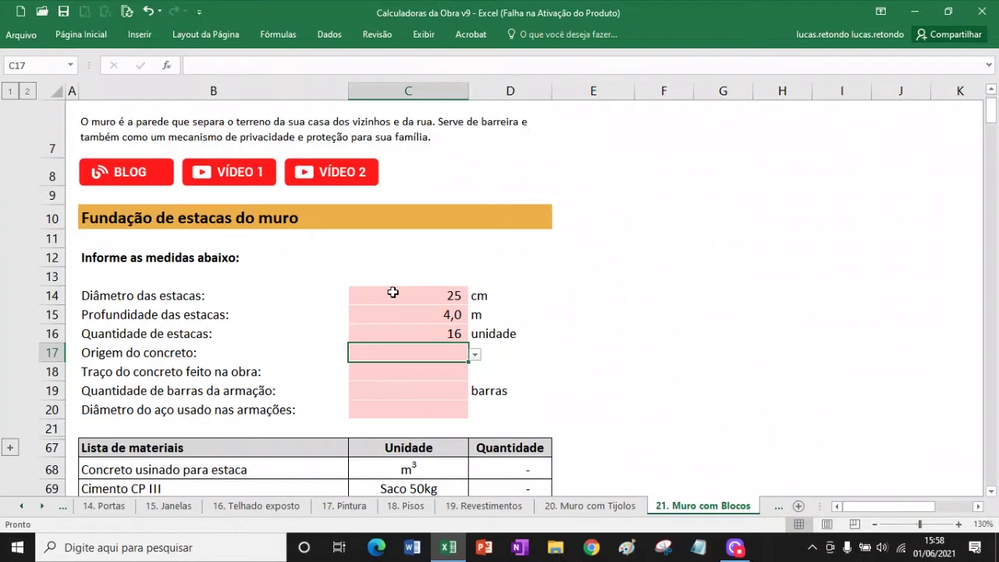
# - Set the pile concrete's origin to "Feito na obra" with mix ratio 1:5:6, and review the cement, sand and gravel rows
pyautogui.click(476, 354)
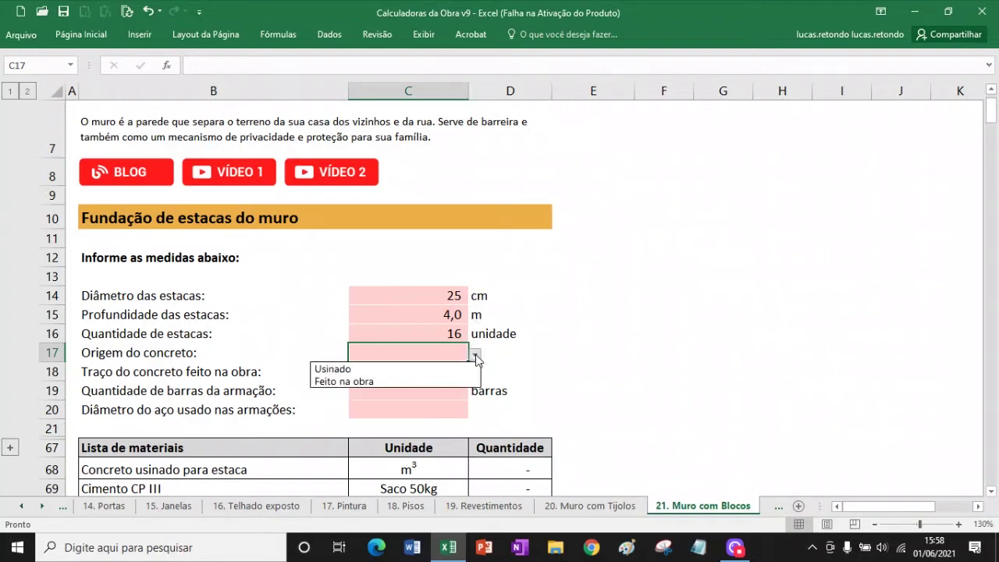
pyautogui.click(380, 382)
pyautogui.click(410, 371)
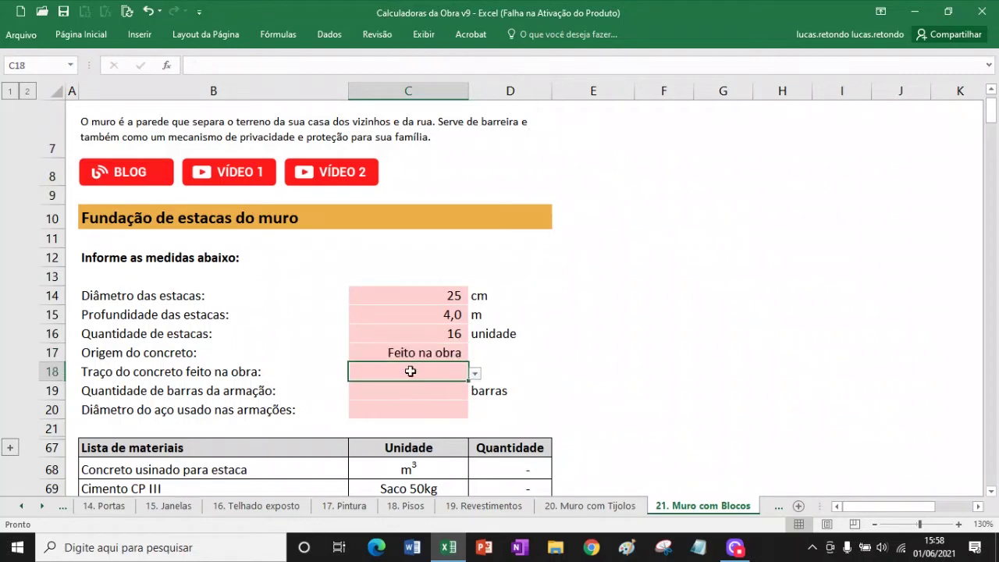
pyautogui.click(476, 377)
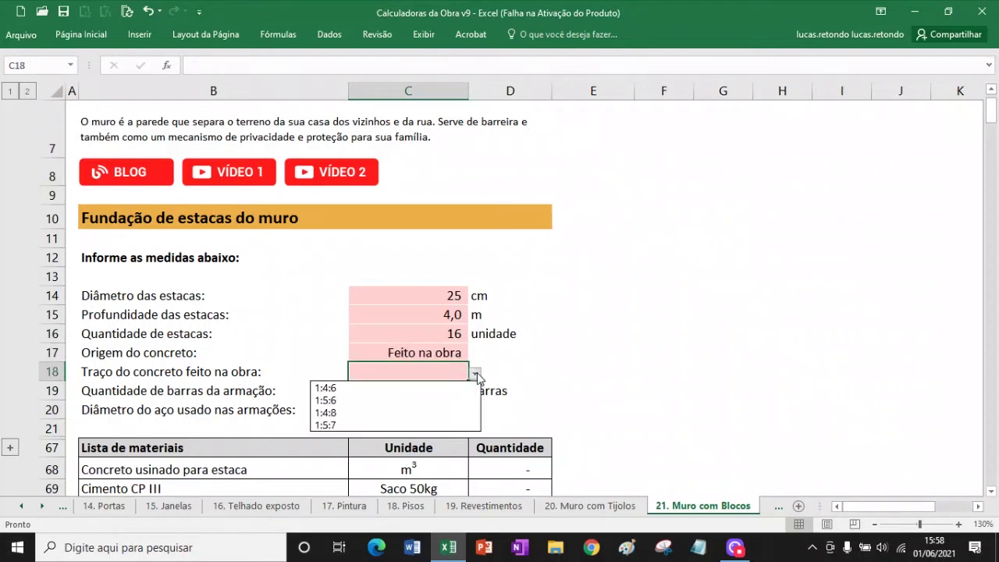
pyautogui.click(357, 399)
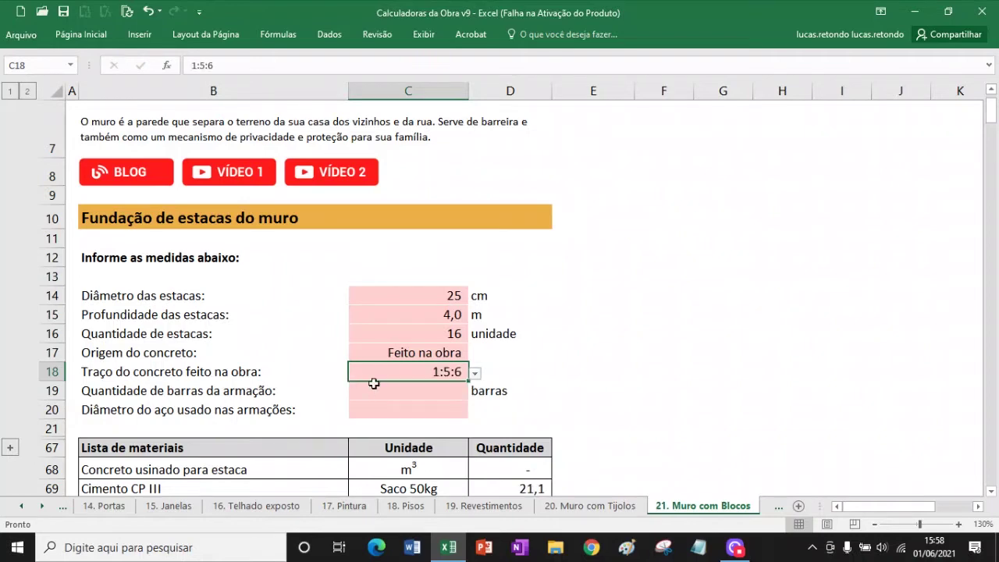
pyautogui.scroll(-1, 401, 353)
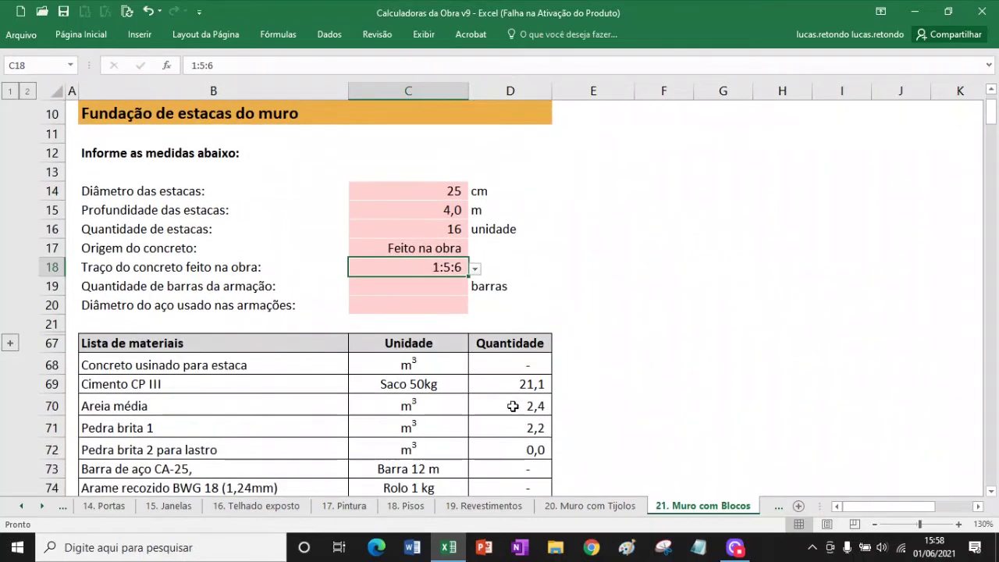
pyautogui.moveTo(528, 383); pyautogui.dragTo(255, 424)
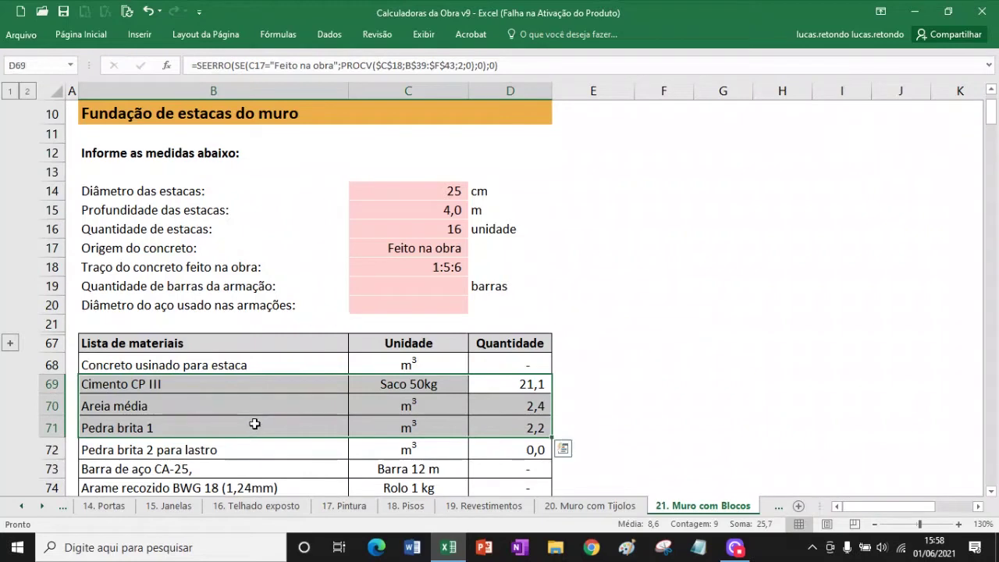
pyautogui.click(509, 388)
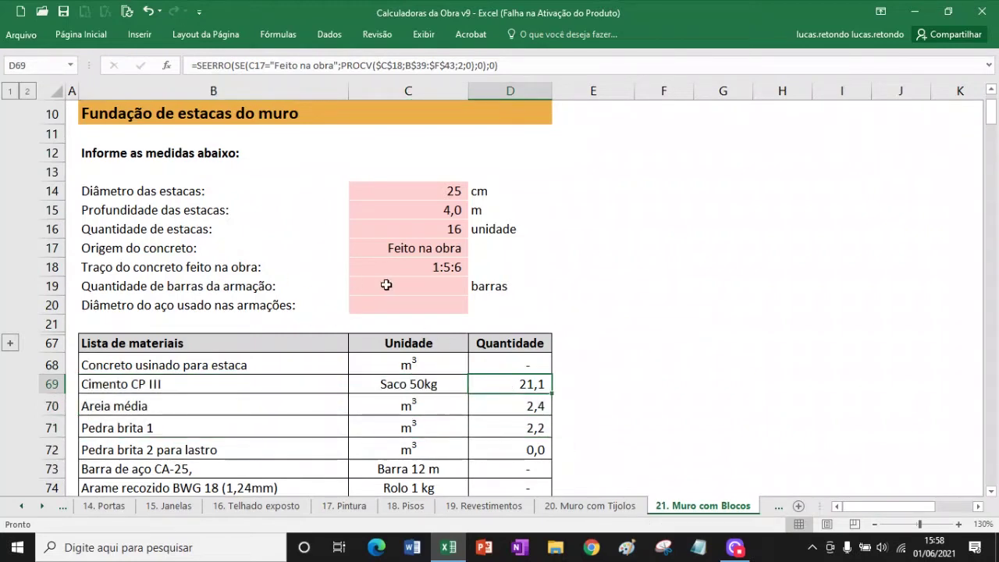
# - Set the pile reinforcement to 3 bars with a steel diameter of 10mm (⅜")
pyautogui.click(415, 290)
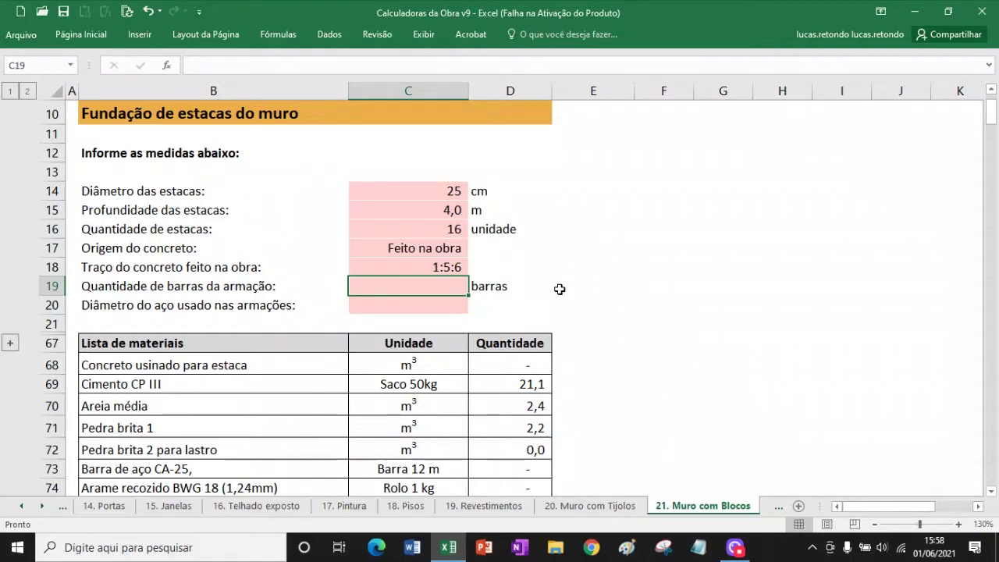
pyautogui.write('3')
pyautogui.press('Return')
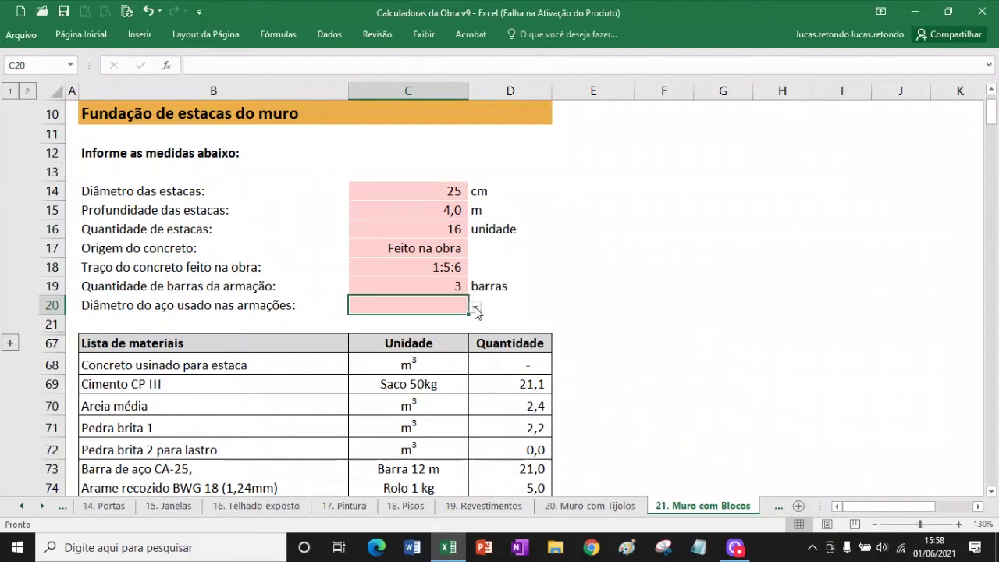
pyautogui.click(475, 308)
pyautogui.click(418, 334)
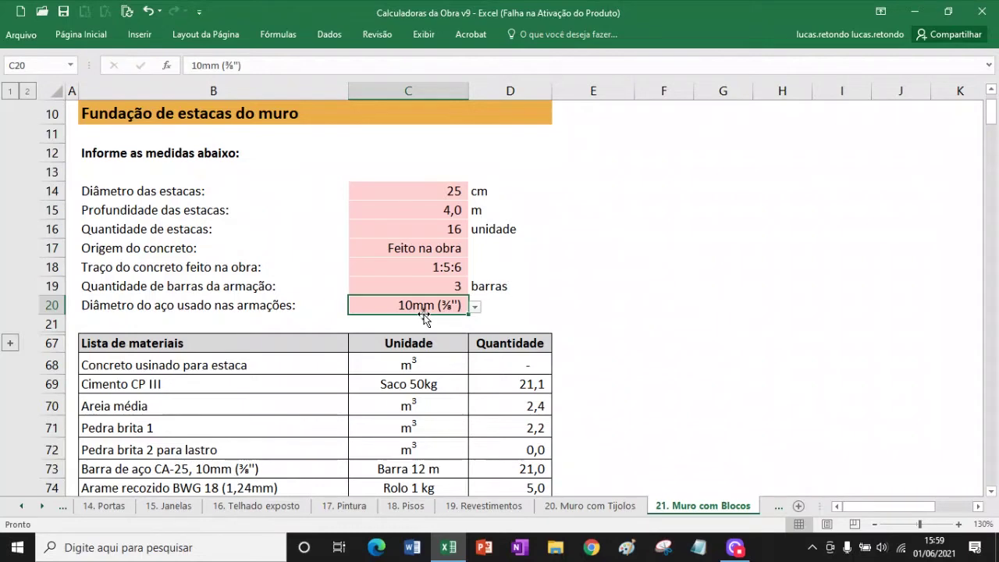
# - Enter the wall's baldrame beam measurements: width 25 cm, height 30 cm and linear length 56 m
pyautogui.scroll(-6, 424, 317)
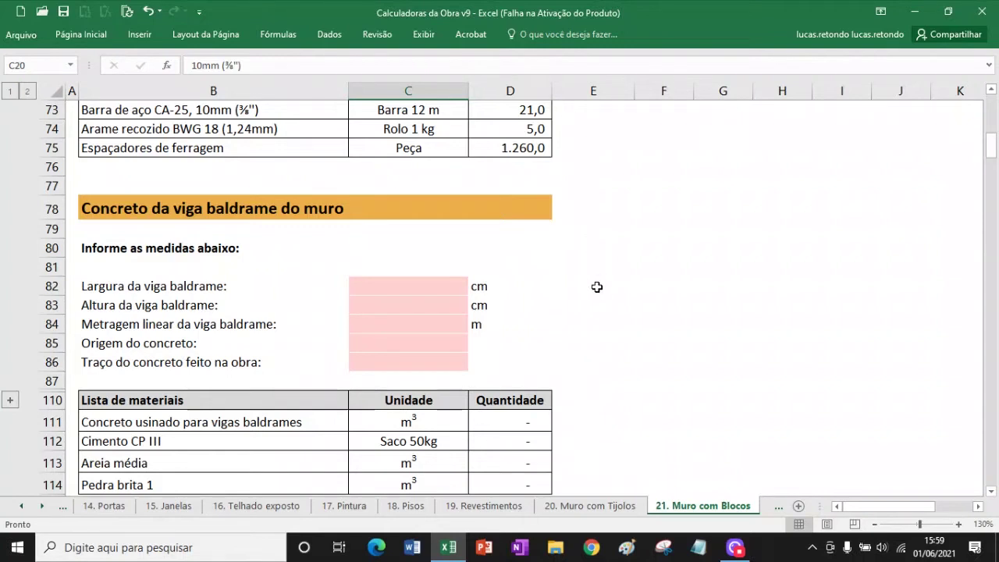
pyautogui.click(414, 287)
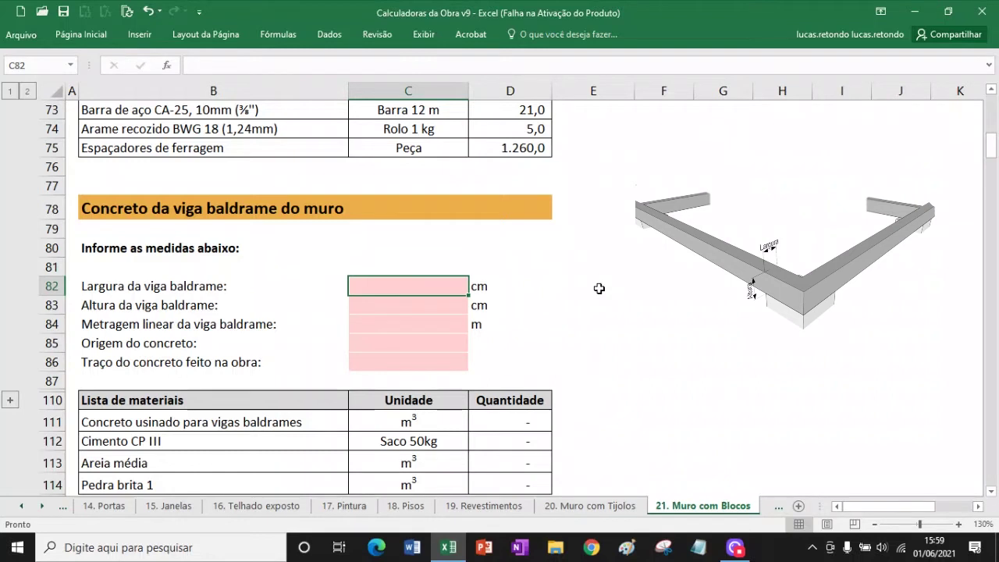
pyautogui.write('25')
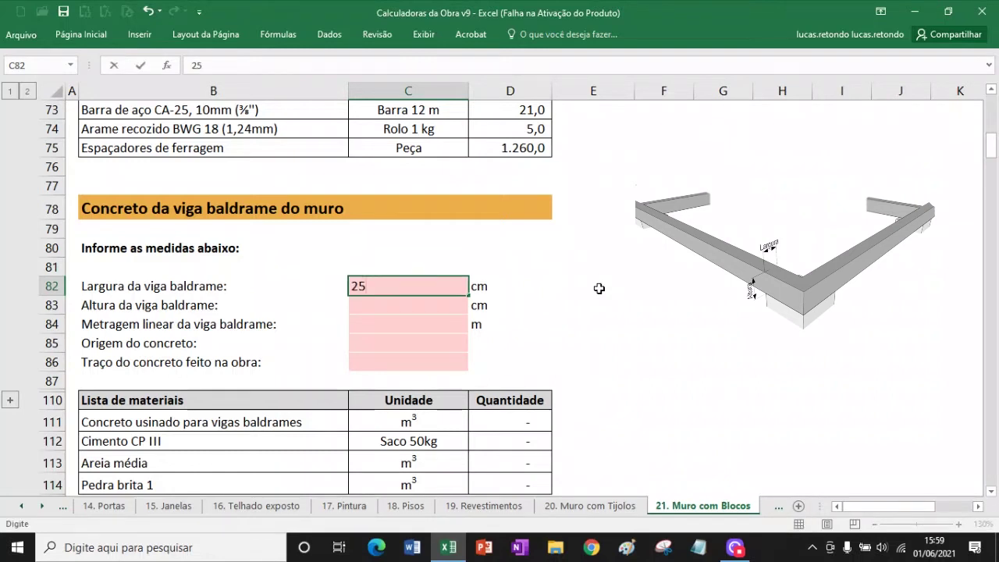
pyautogui.press('Return')
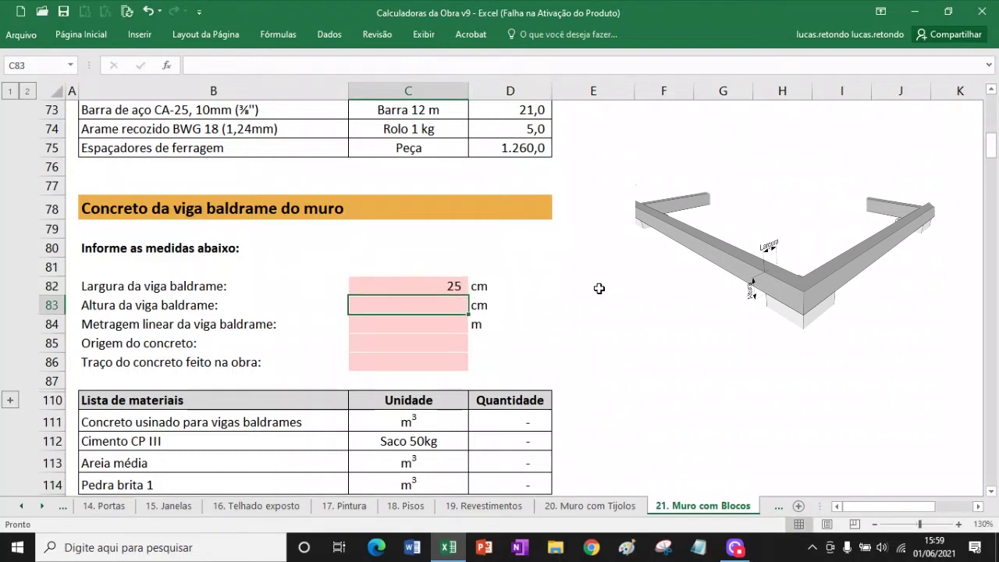
pyautogui.write('3')
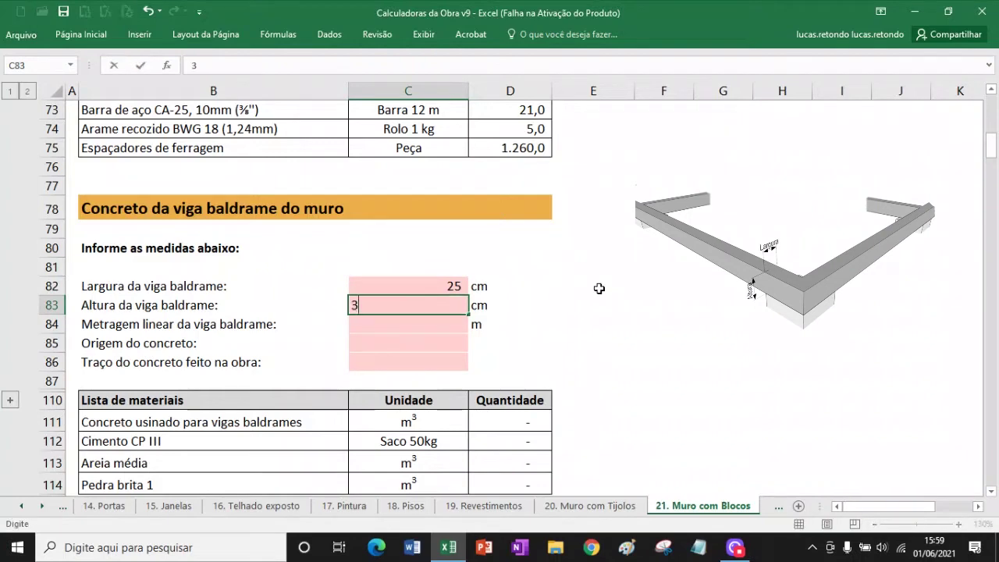
pyautogui.write('0')
pyautogui.press('Return')
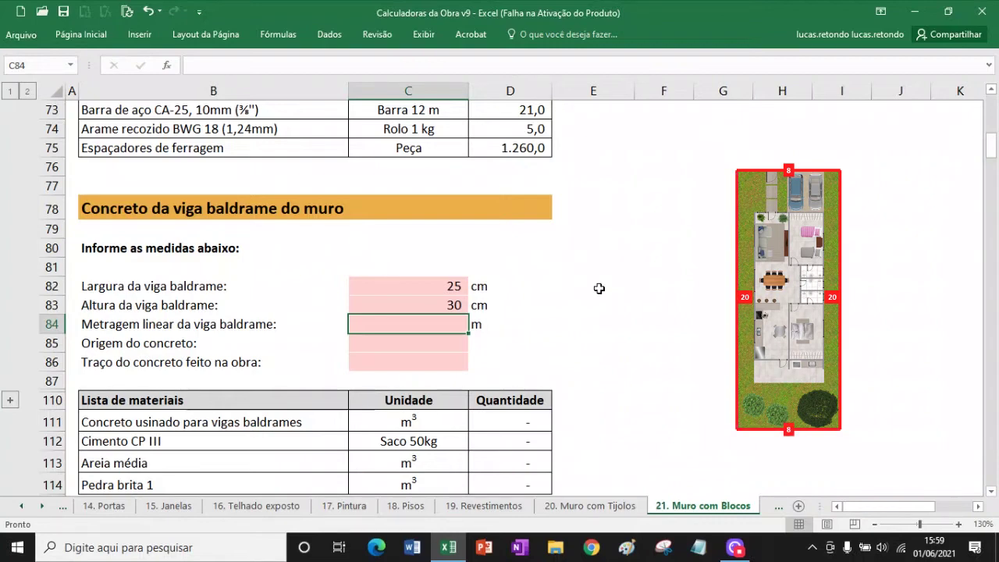
pyautogui.write('56')
pyautogui.press('Return')
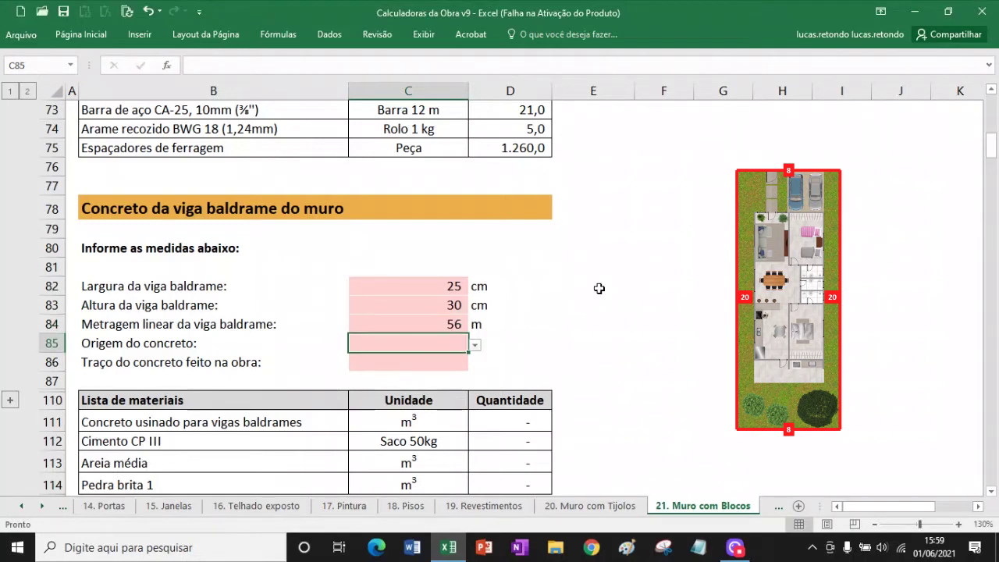
# - Set the baldrame beam's concrete origin to "Usinado", leaving the on-site mix ratio blank
pyautogui.click(475, 344)
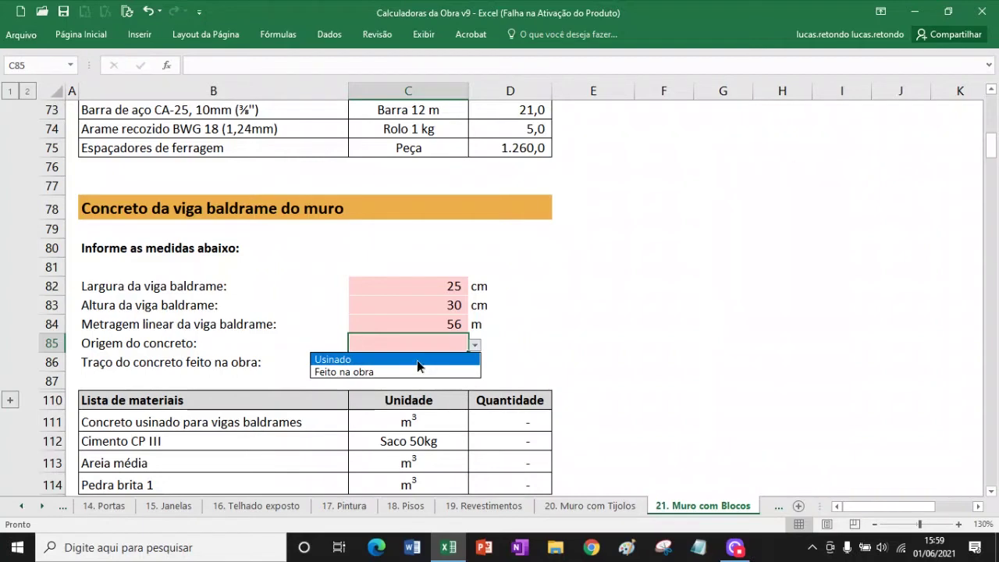
pyautogui.click(414, 361)
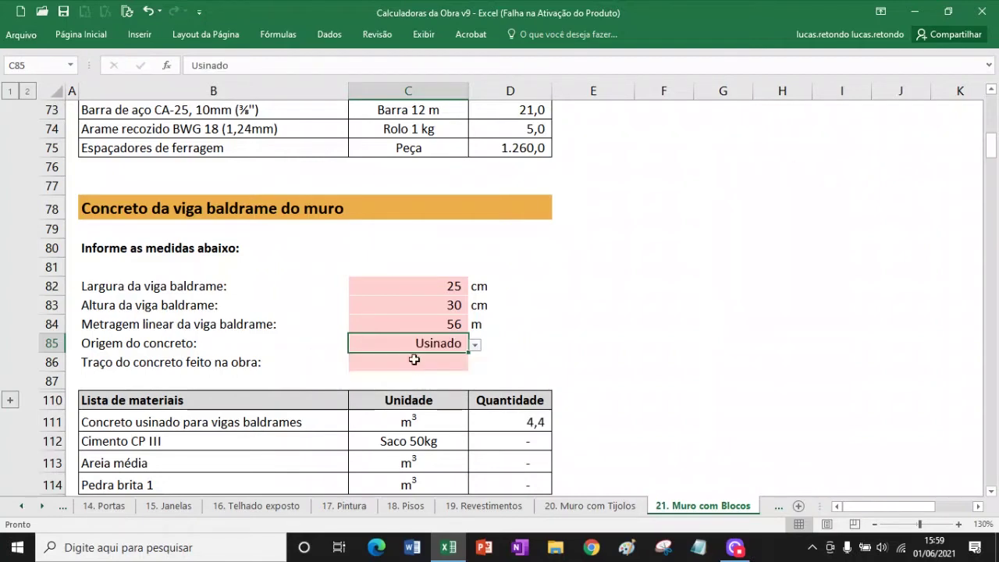
pyautogui.click(435, 357)
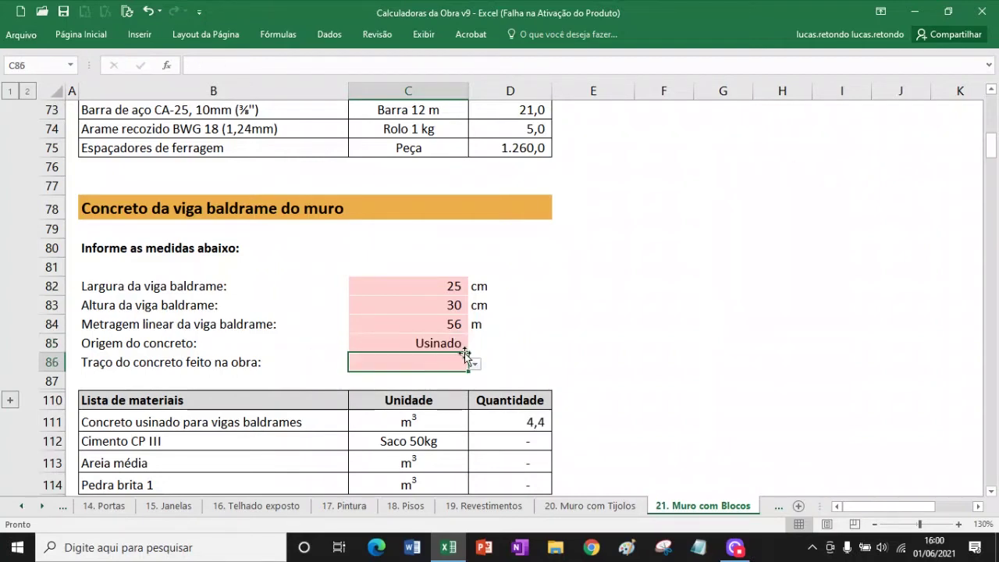
# - Set the baldrame beam's steel reinforcement to 4 bars with 15 cm between stirrups
pyautogui.scroll(-2, 457, 332)
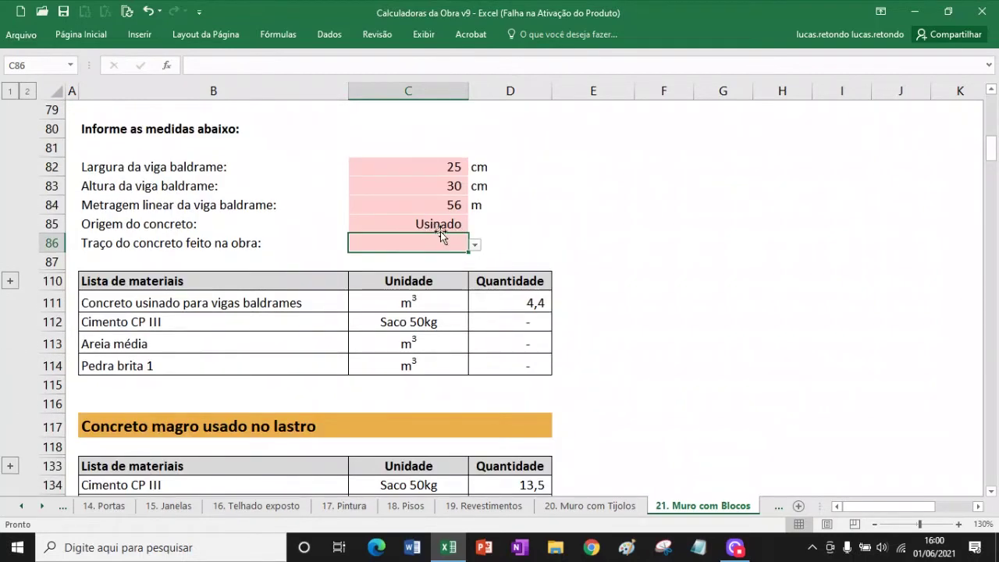
pyautogui.scroll(-2, 448, 279)
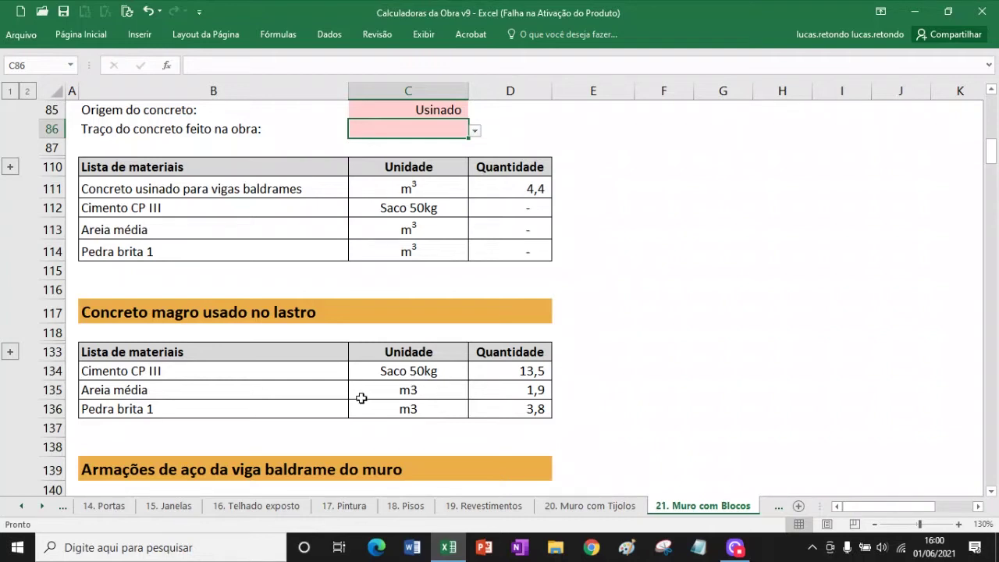
pyautogui.scroll(-4, 359, 398)
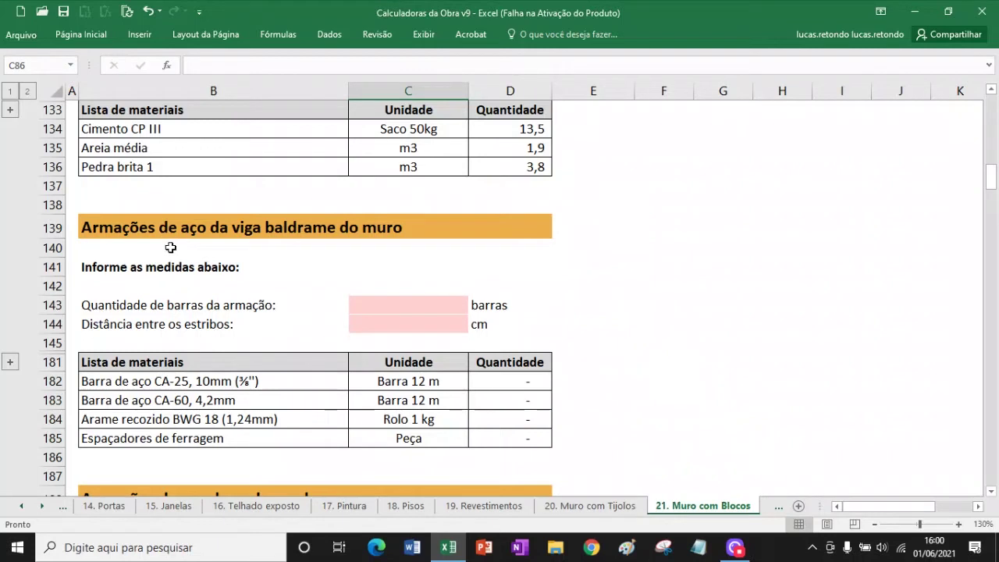
pyautogui.click(153, 312)
pyautogui.click(158, 330)
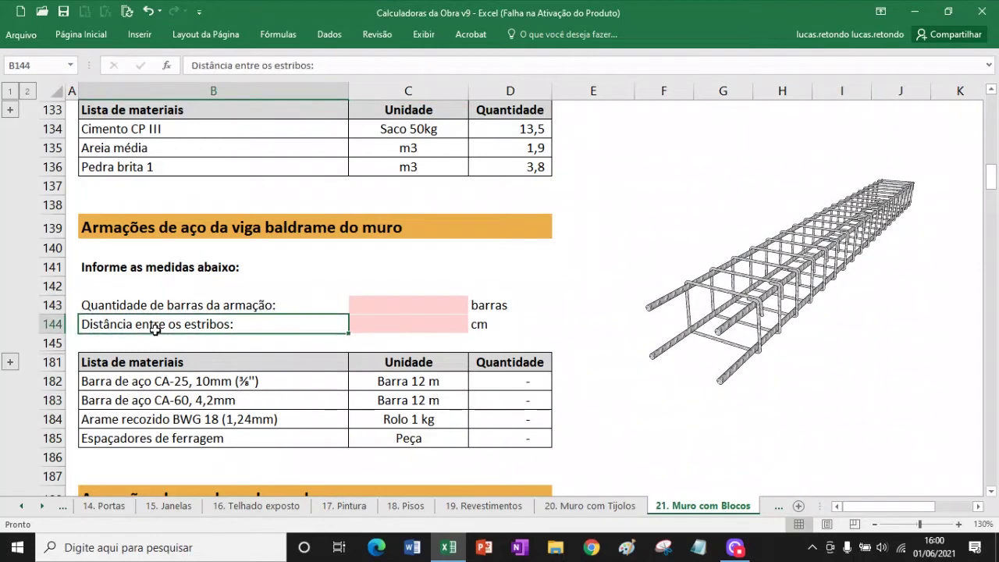
pyautogui.click(413, 304)
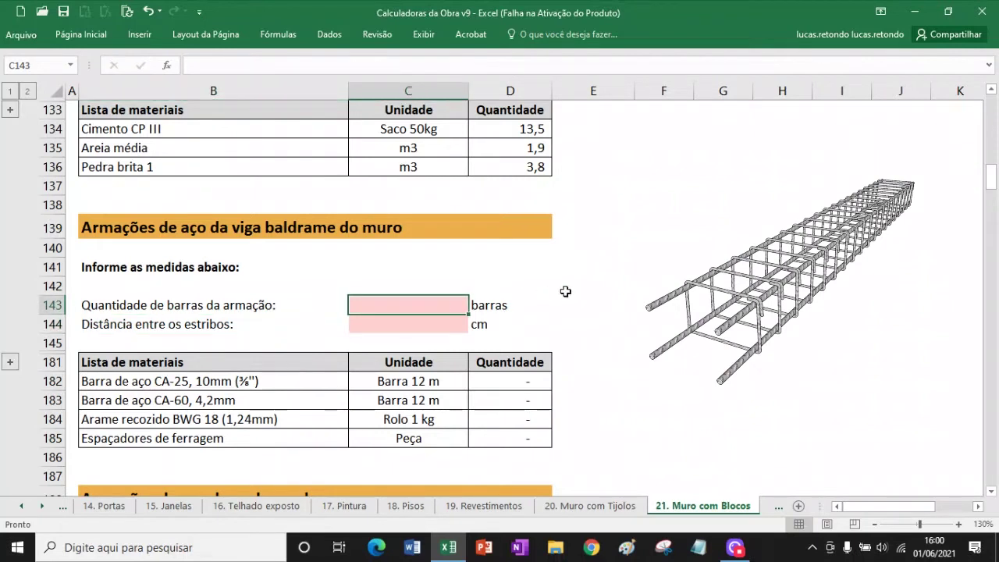
pyautogui.write('4')
pyautogui.press('Return')
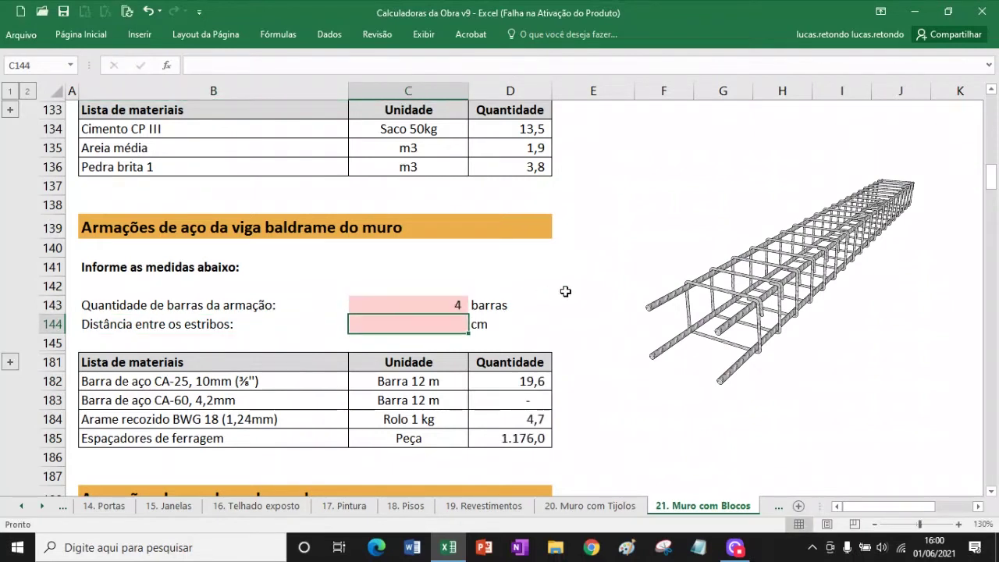
pyautogui.write('15')
pyautogui.press('Return')
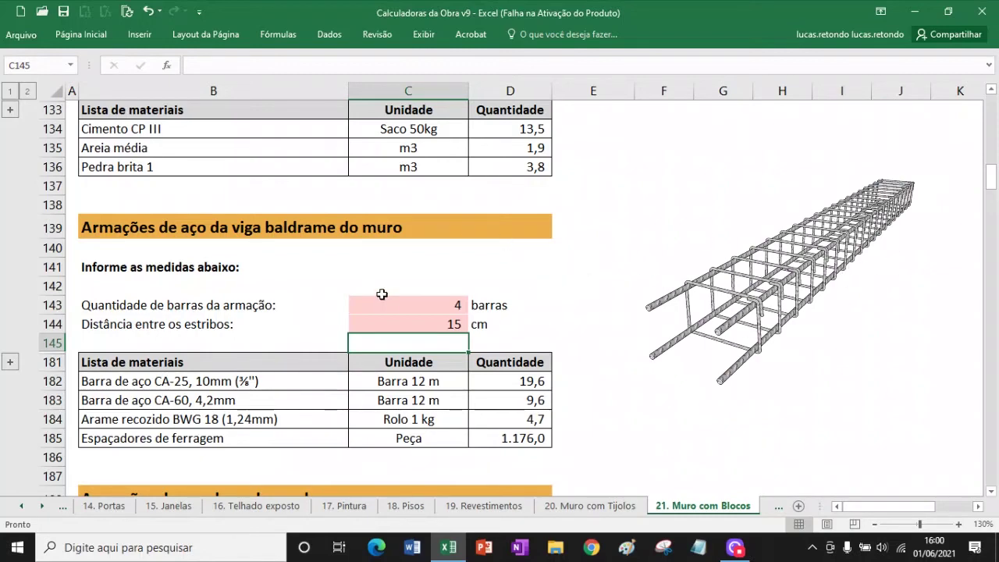
# - Set the starter columns' steel reinforcement to 4 bars, 15 cm between stirrups and 16 starters
pyautogui.scroll(-5, 383, 294)
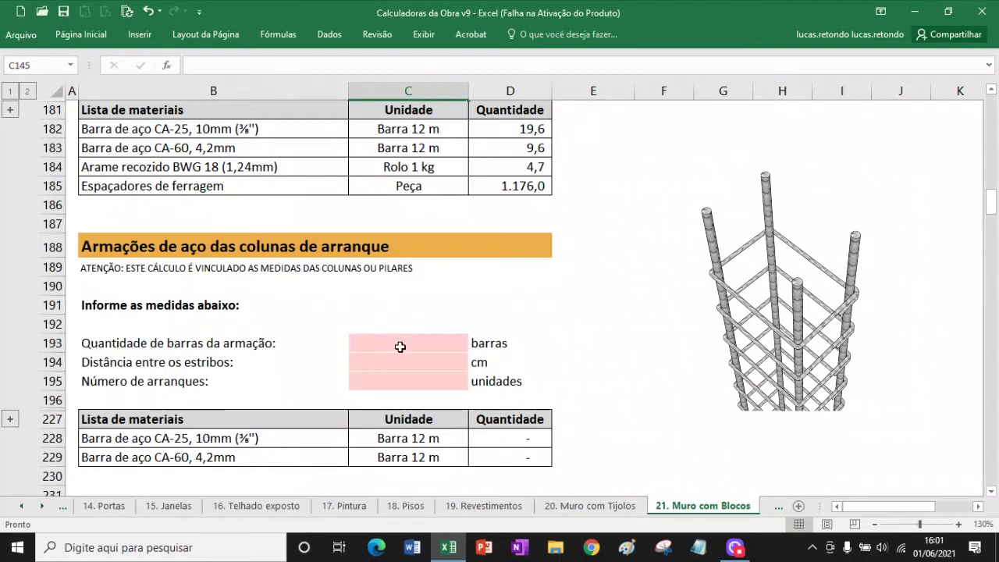
pyautogui.click(401, 345)
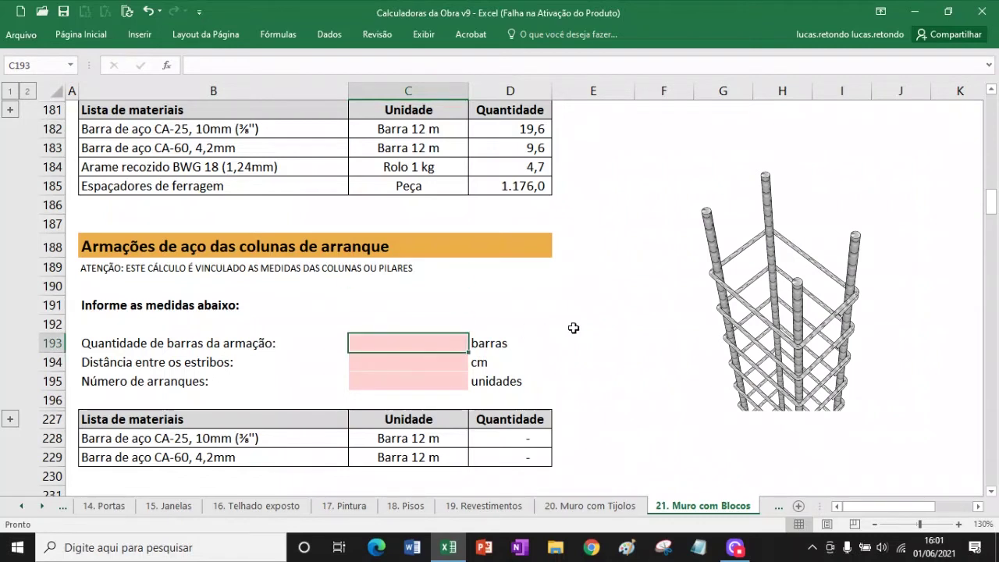
pyautogui.write('4')
pyautogui.press('Return')
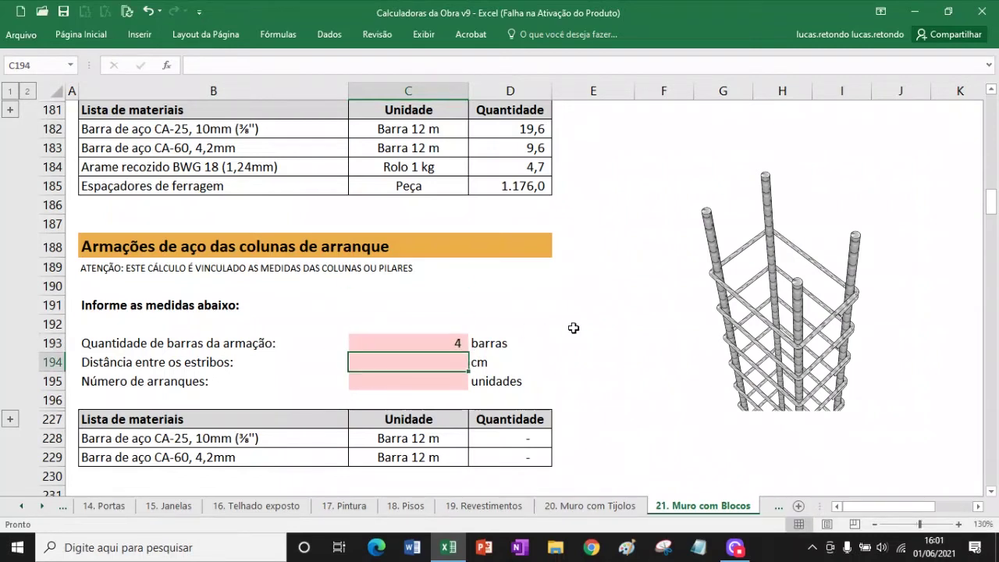
pyautogui.write('15')
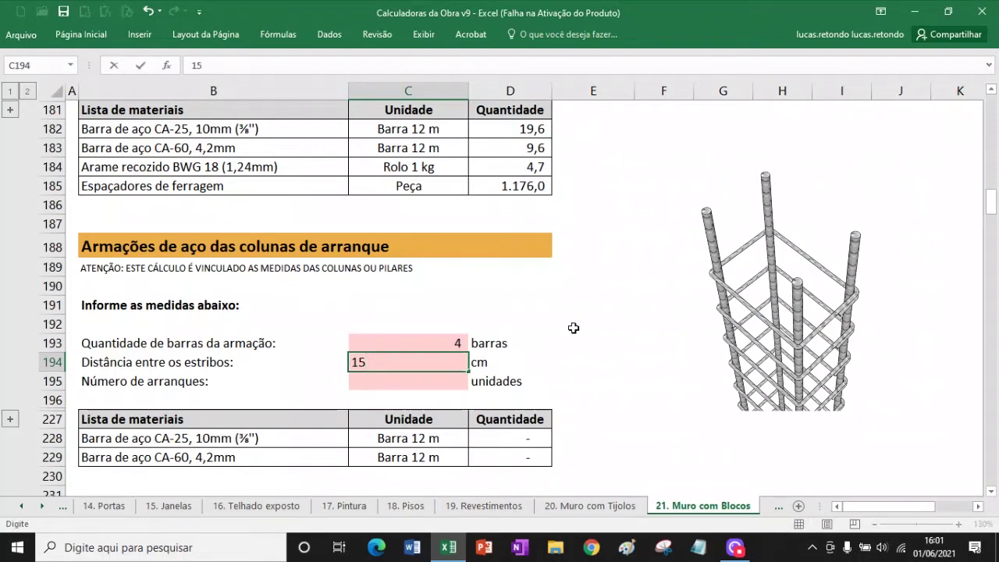
pyautogui.press('Return')
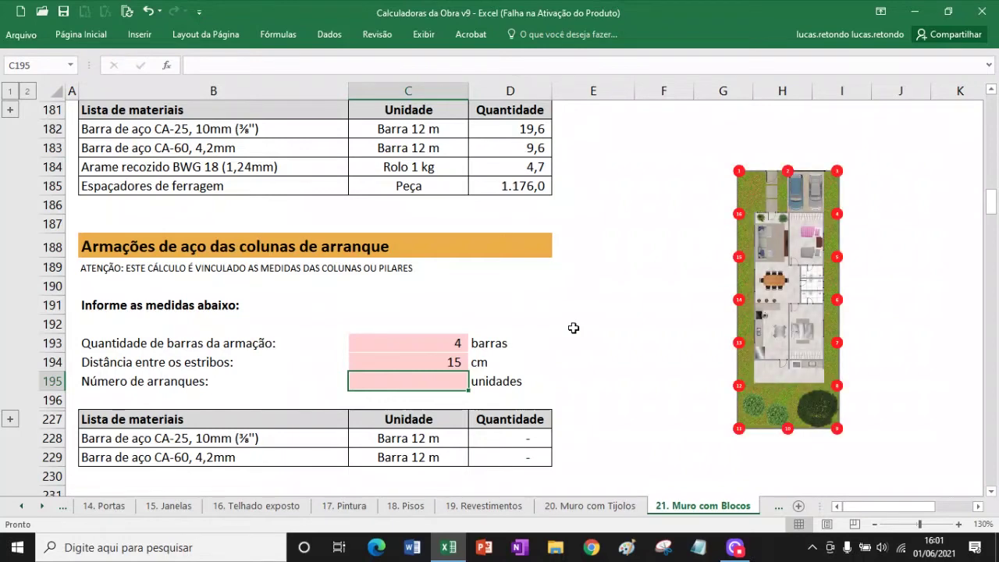
pyautogui.write('16')
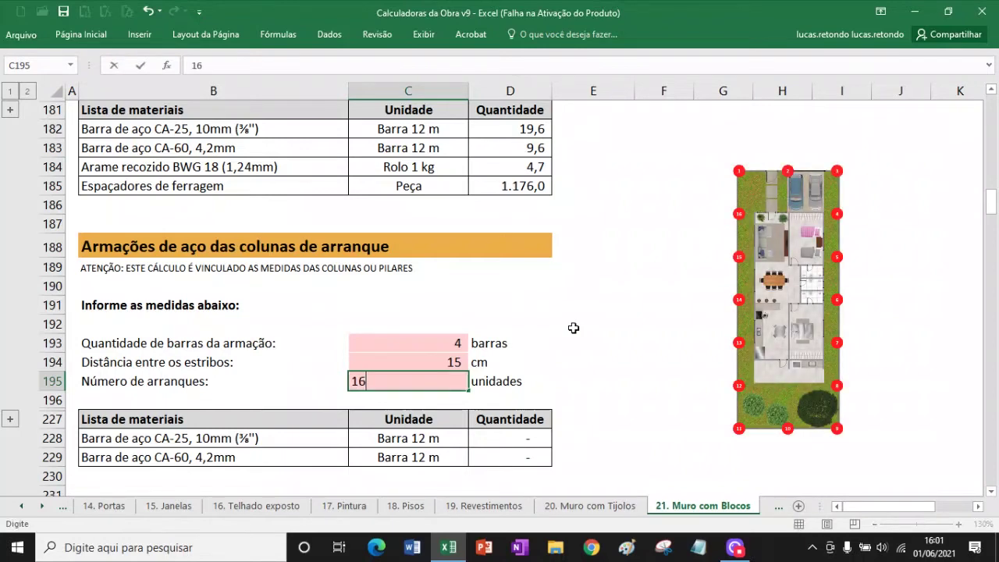
pyautogui.press('Return')
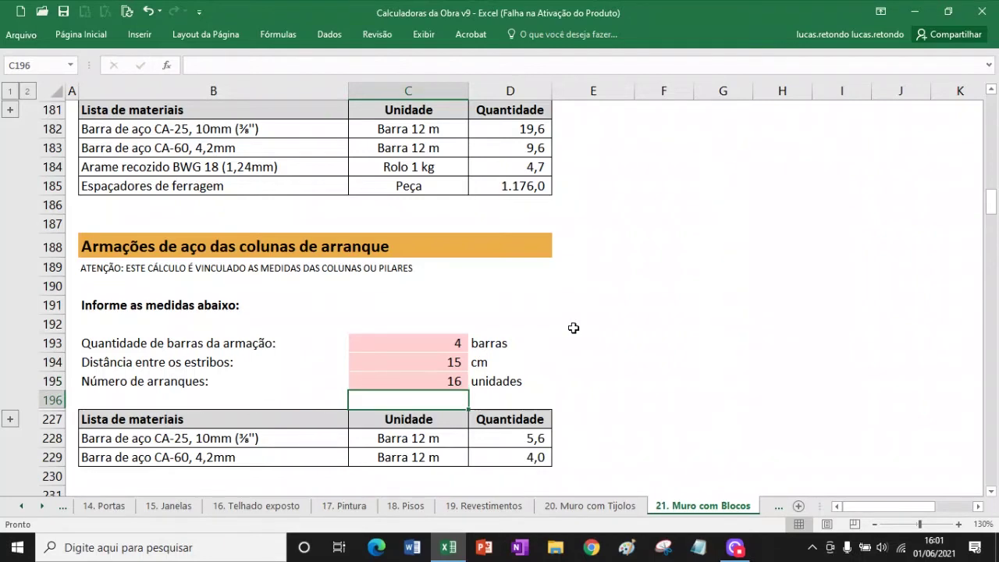
# - Review the material lists for the baldrame beam's wooden formwork and waterproofing
pyautogui.scroll(-5, 539, 281)
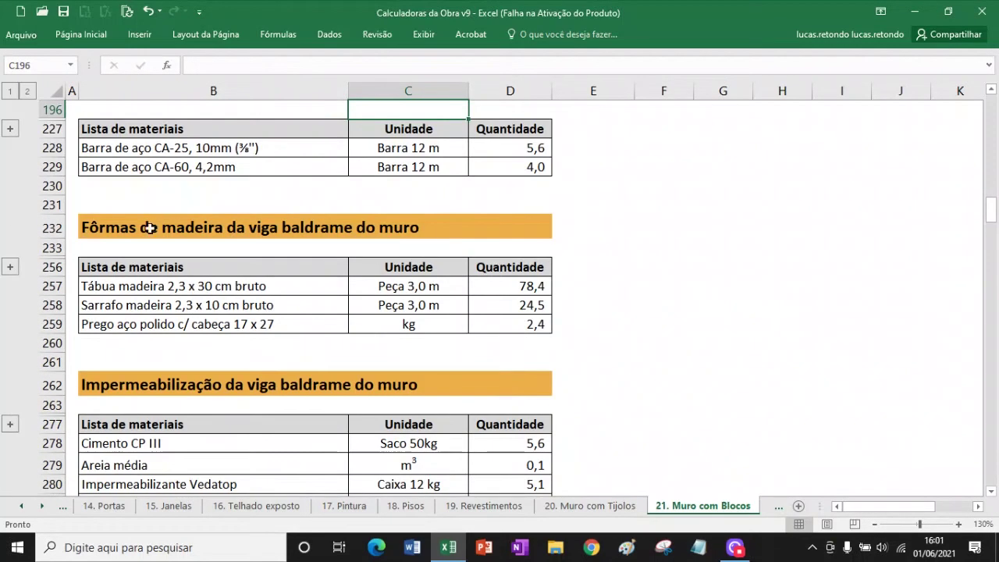
pyautogui.moveTo(150, 226); pyautogui.dragTo(148, 333)
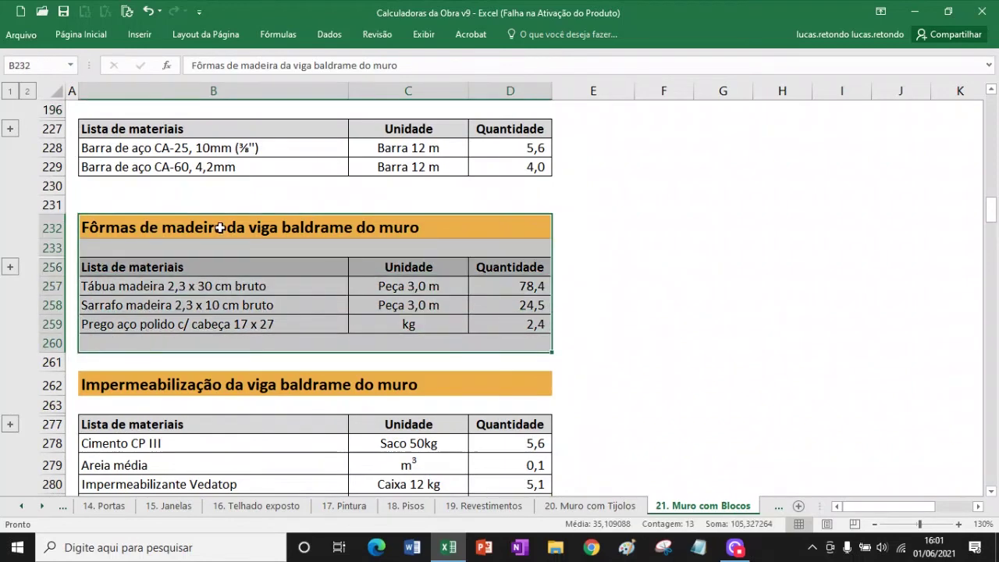
pyautogui.scroll(-3, 365, 289)
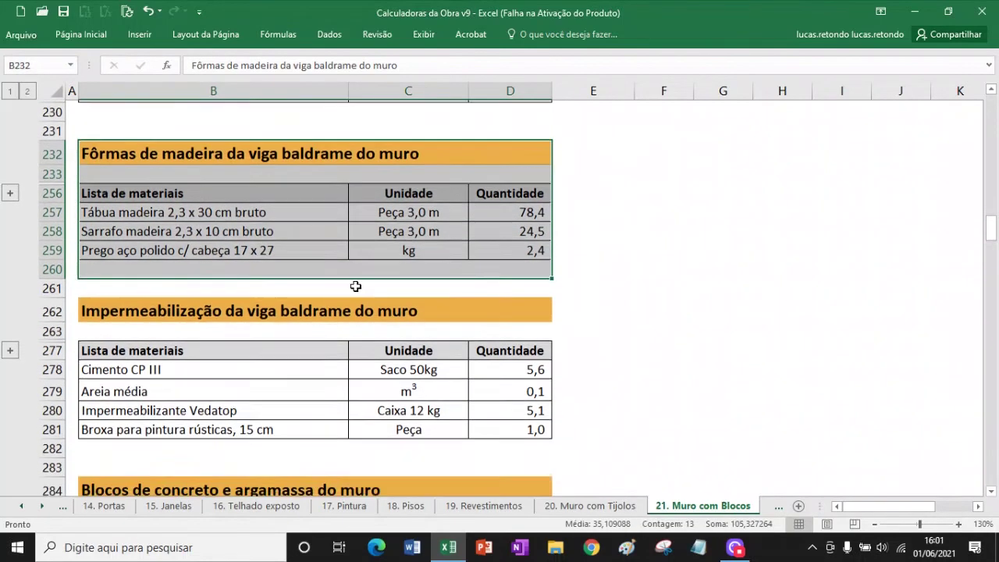
pyautogui.moveTo(251, 246); pyautogui.dragTo(258, 364)
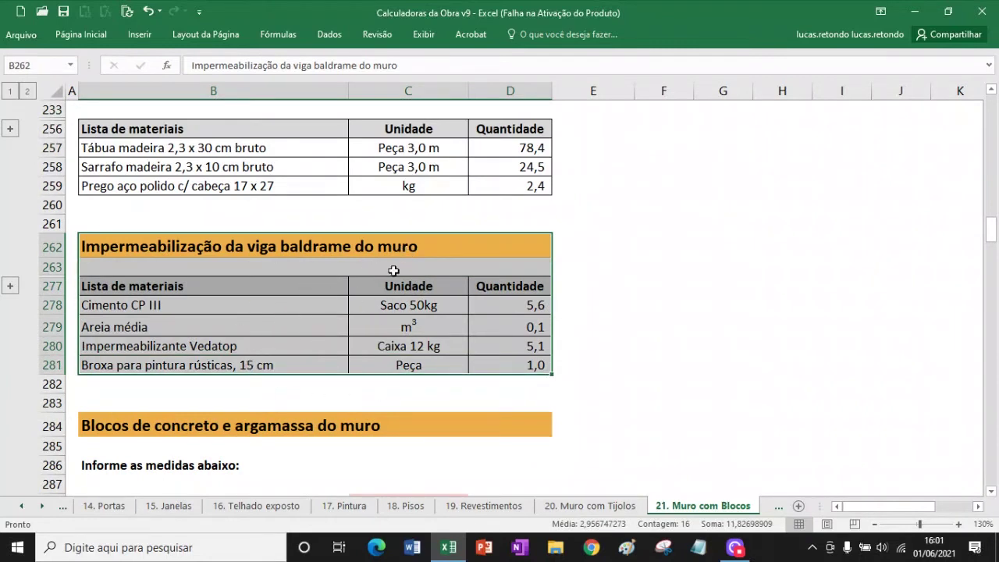
pyautogui.click(406, 307)
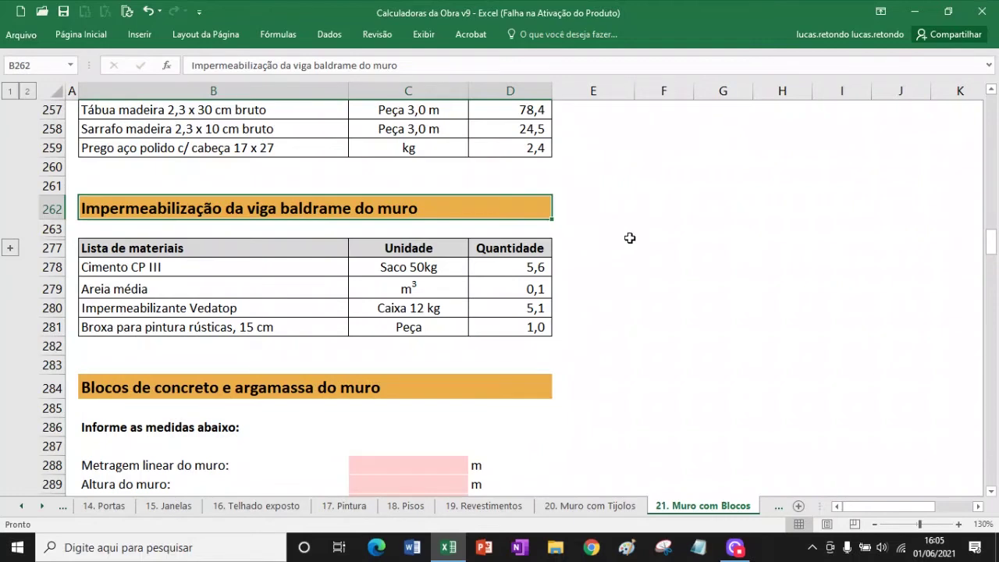
# - Enter the block wall's linear length of 56 m and height of 2,6 m, with concrete blocks of 14 x 19 x 39 cm
pyautogui.scroll(-5, 630, 238)
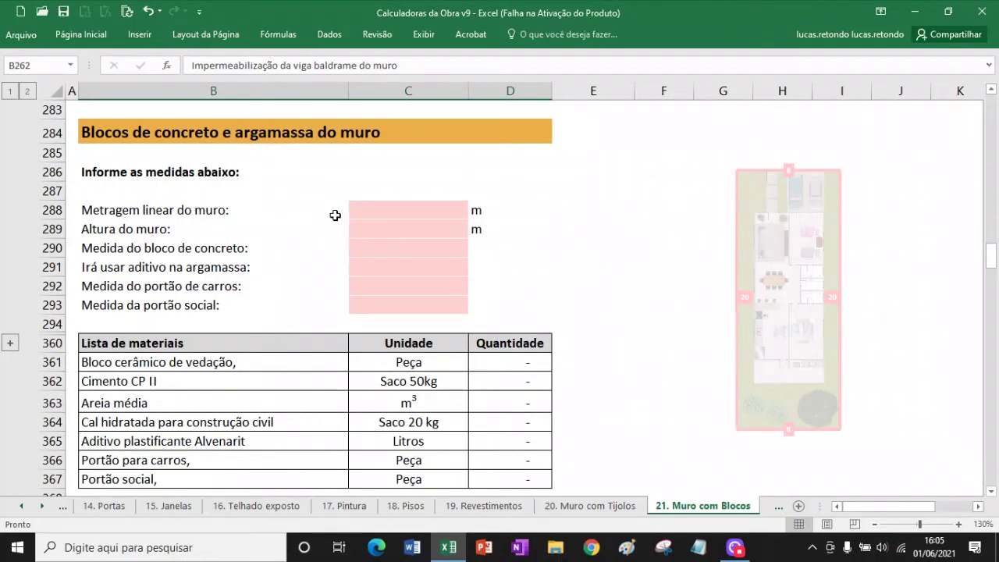
pyautogui.click(400, 211)
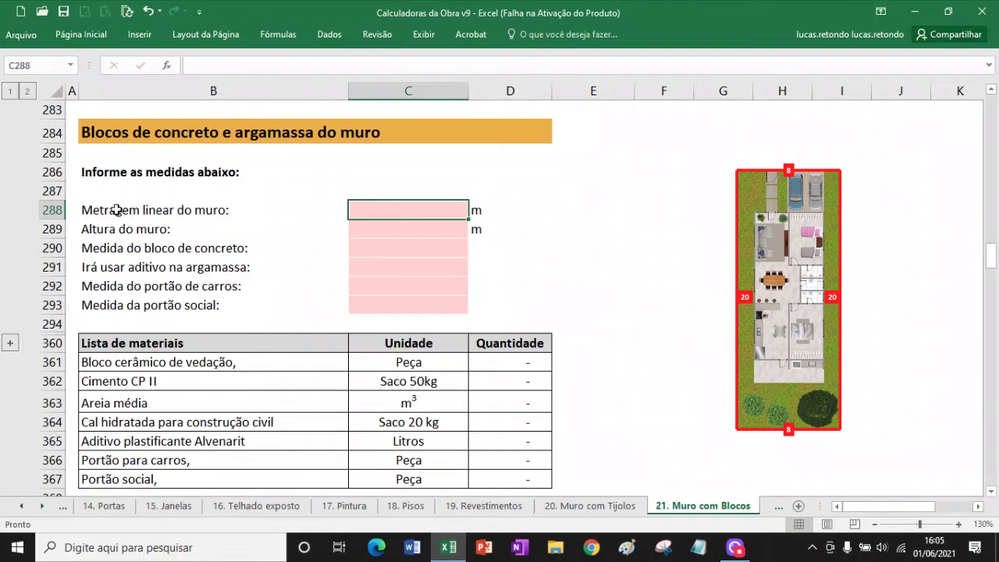
pyautogui.write('56')
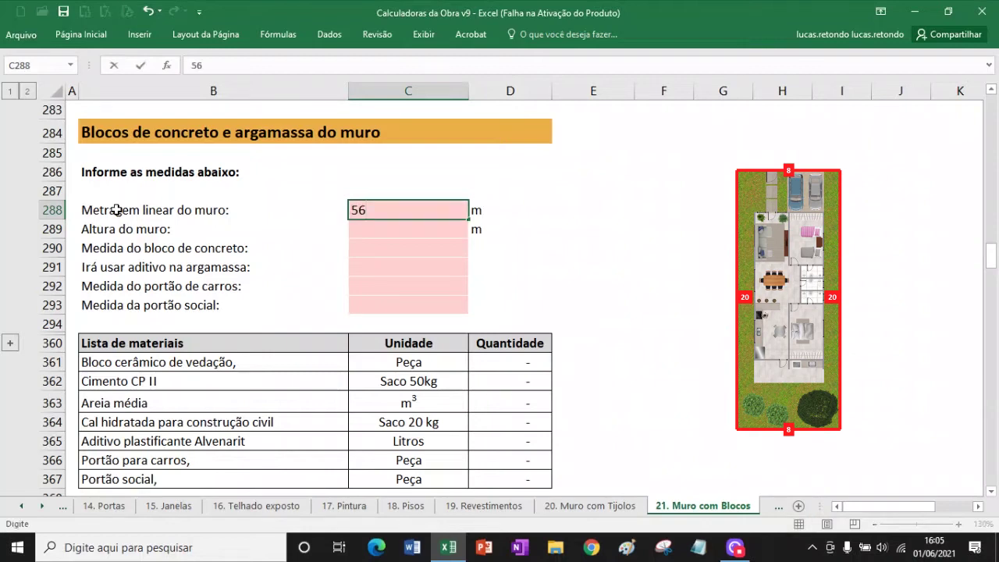
pyautogui.press('Return')
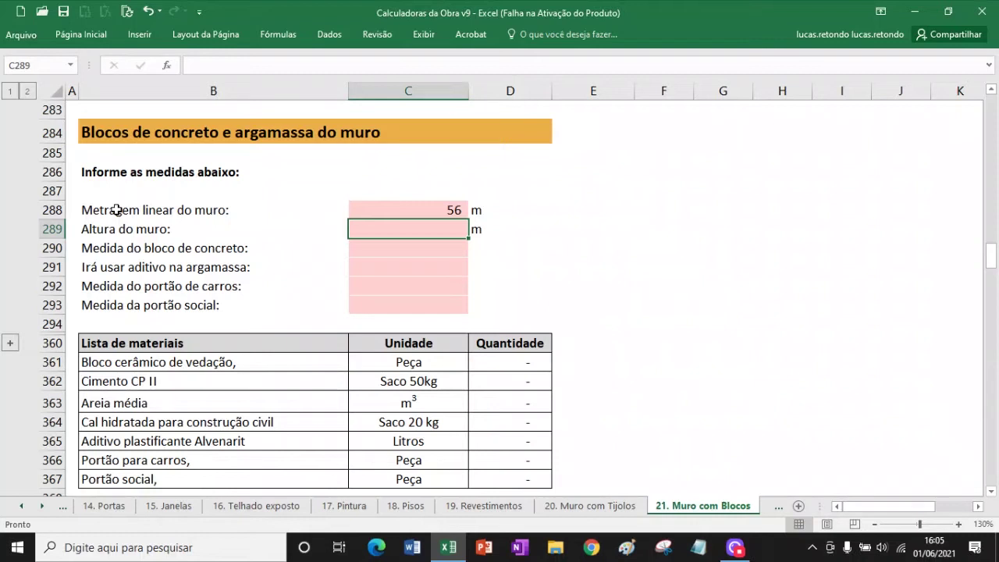
pyautogui.write('2,6')
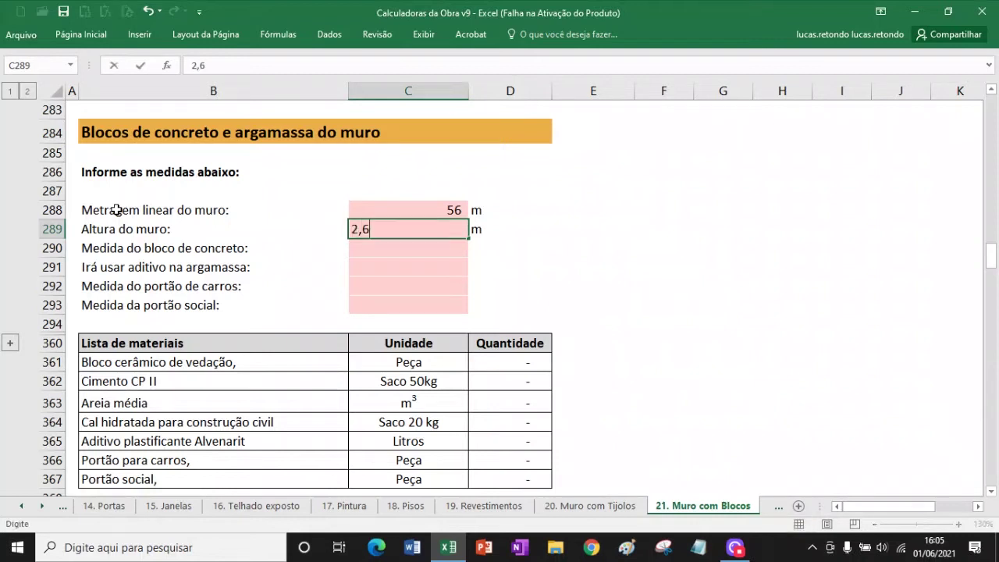
pyautogui.press('Return')
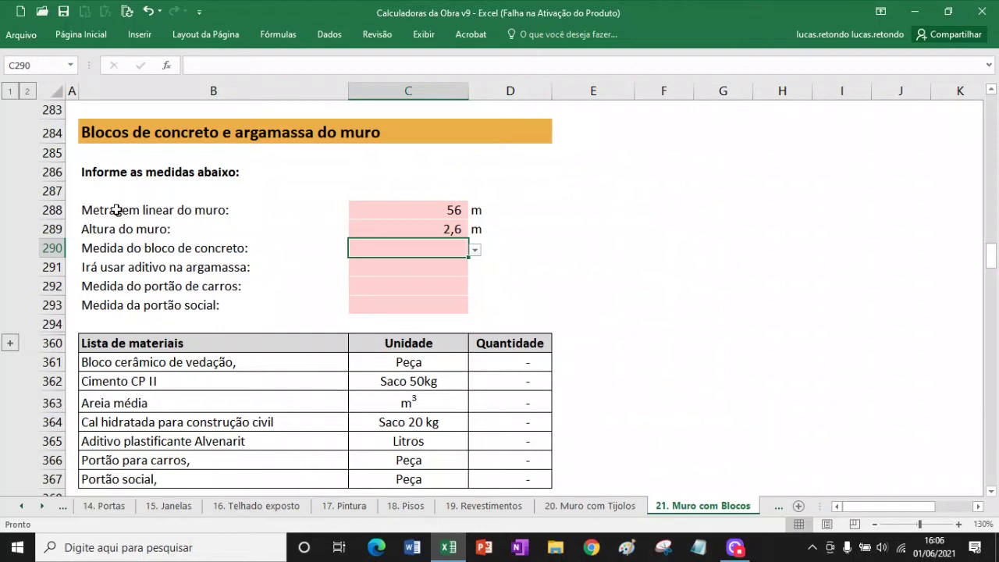
pyautogui.click(475, 251)
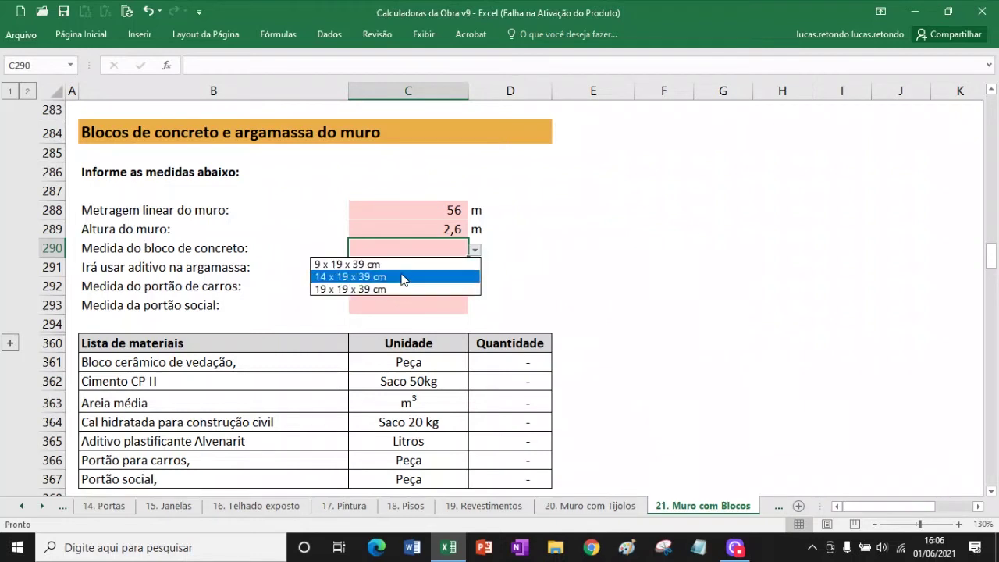
pyautogui.click(359, 277)
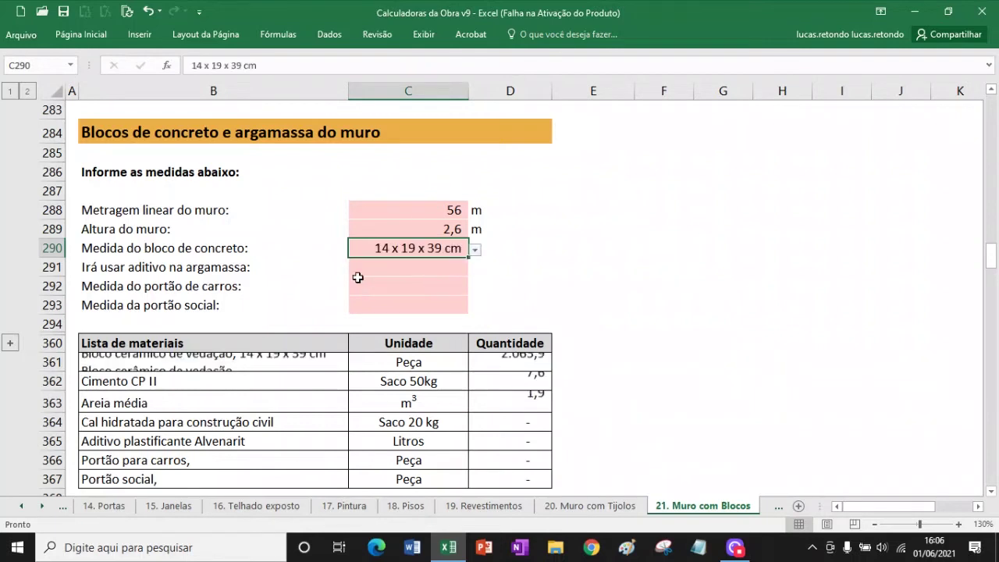
# - Try "Sim" for the mortar additive option and change it to "Não"
pyautogui.click(407, 267)
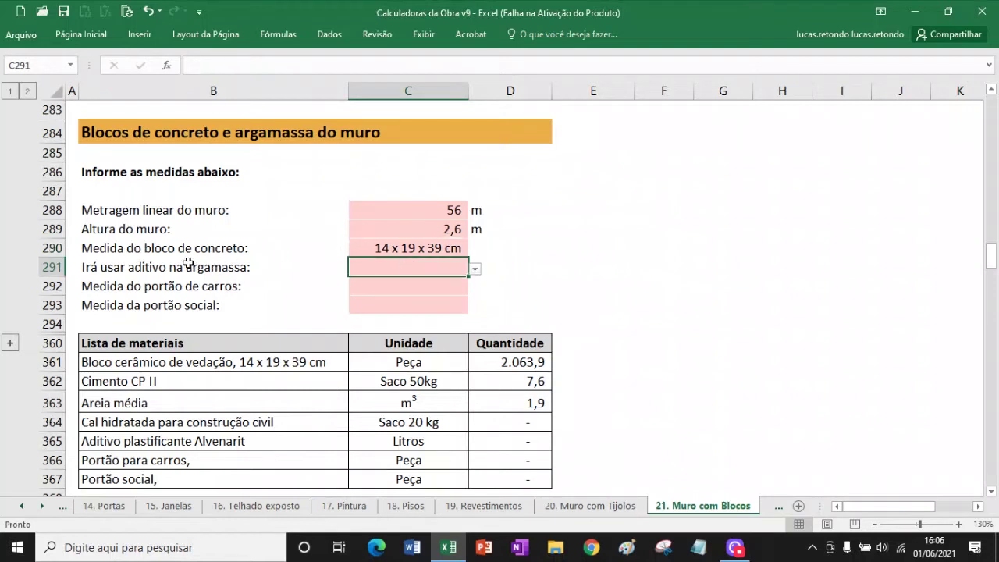
pyautogui.click(476, 269)
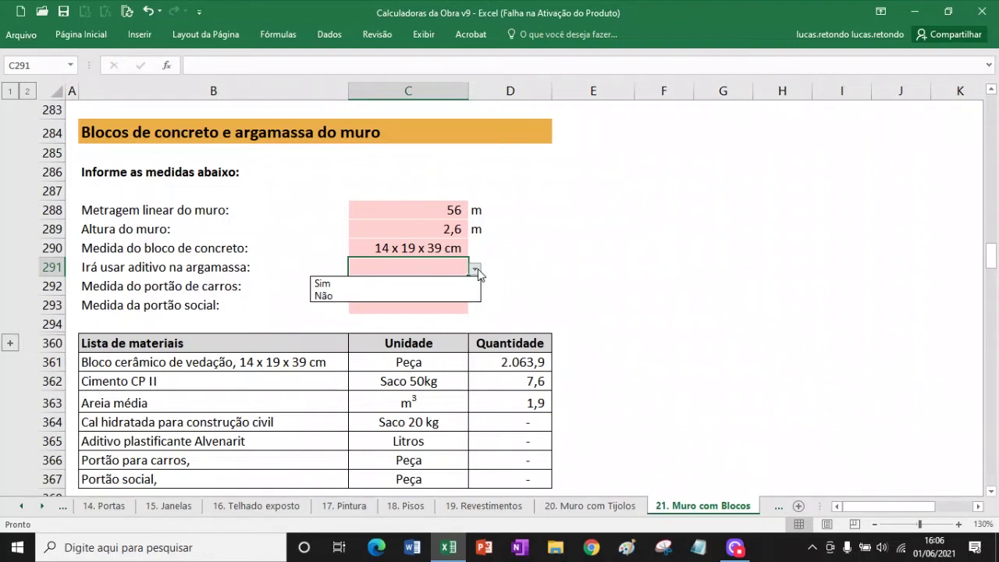
pyautogui.click(438, 284)
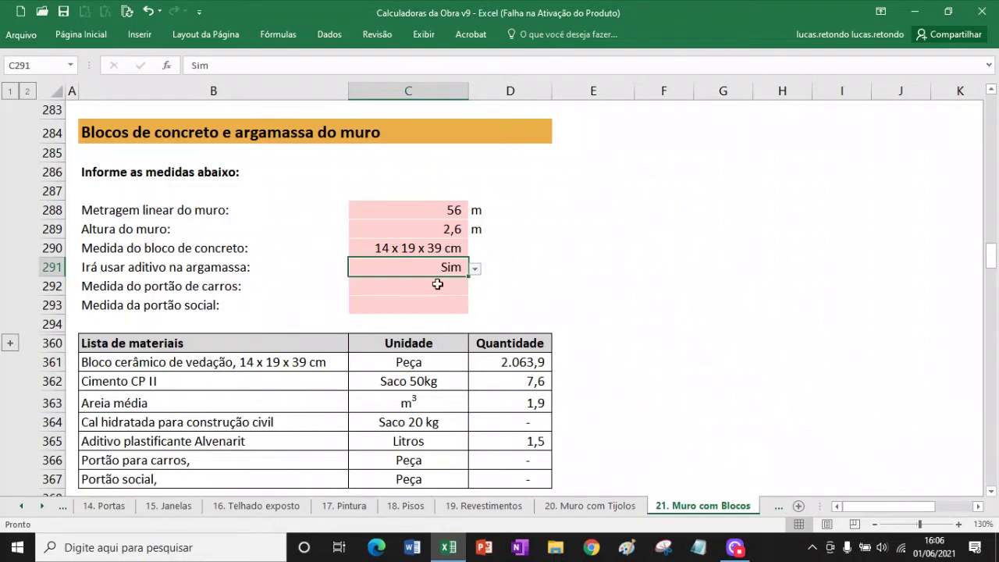
pyautogui.click(476, 269)
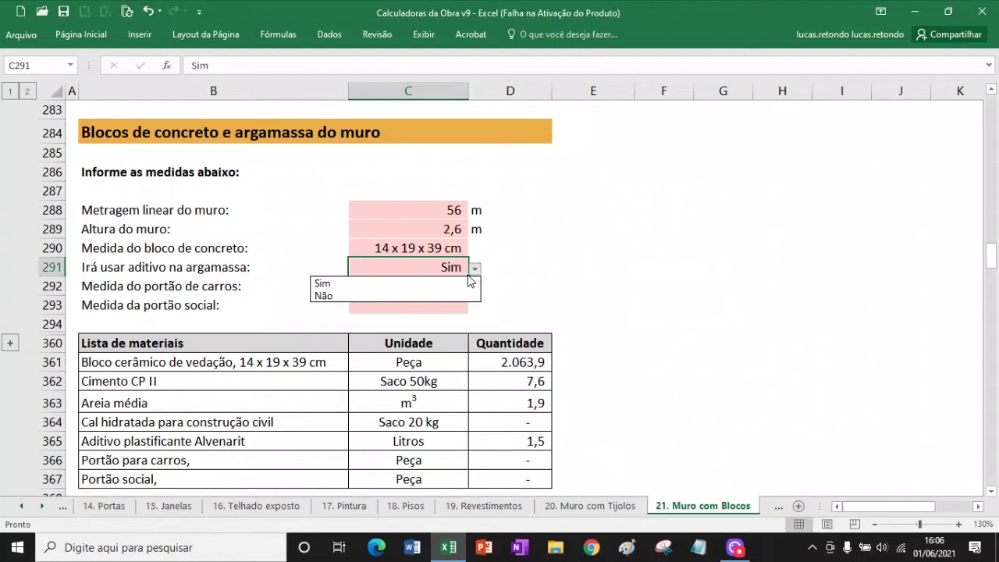
pyautogui.click(416, 295)
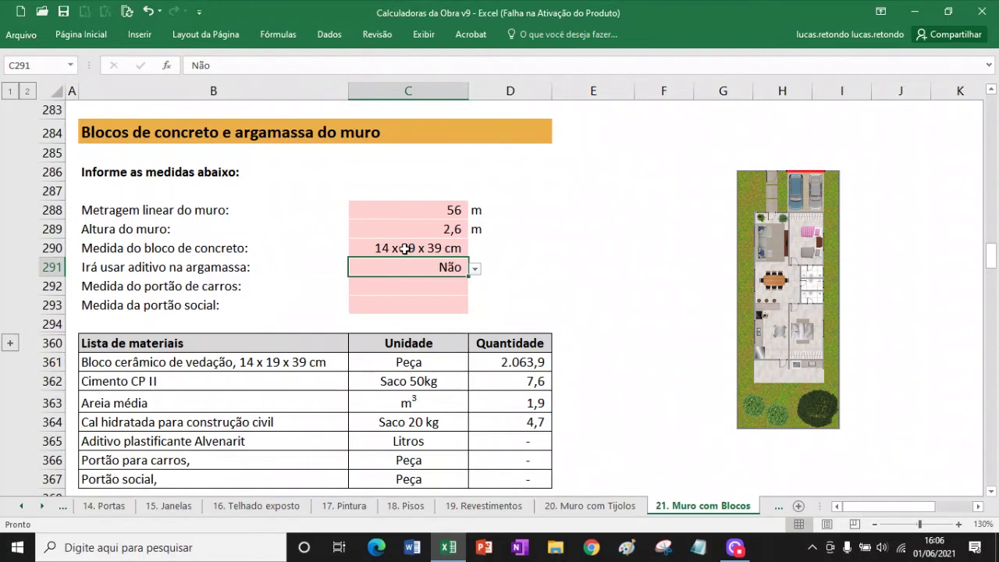
# - Set the wall's car gate size to 220 x 285 cm and the social gate size to 205 x 80 cm
pyautogui.click(434, 289)
pyautogui.click(476, 289)
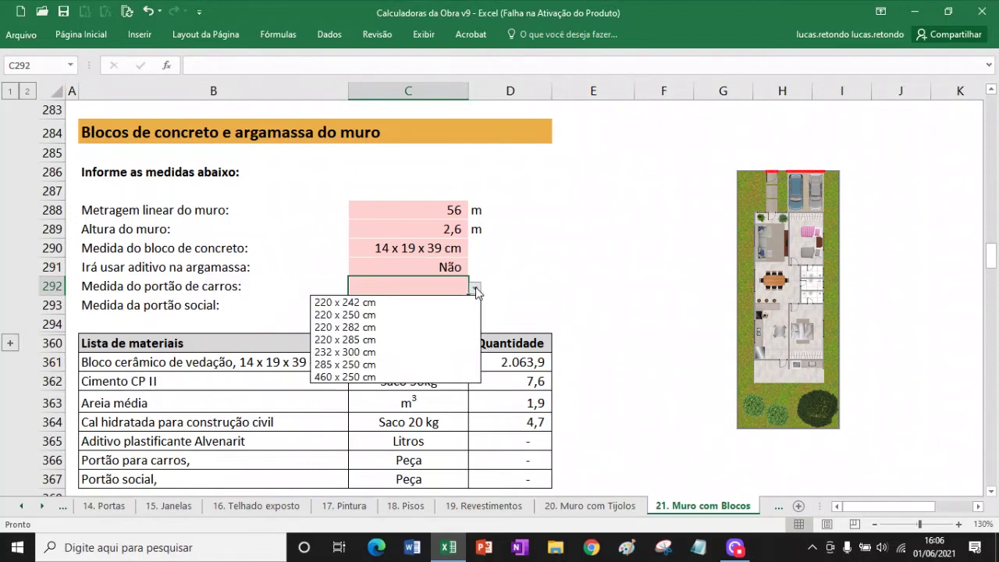
pyautogui.click(373, 341)
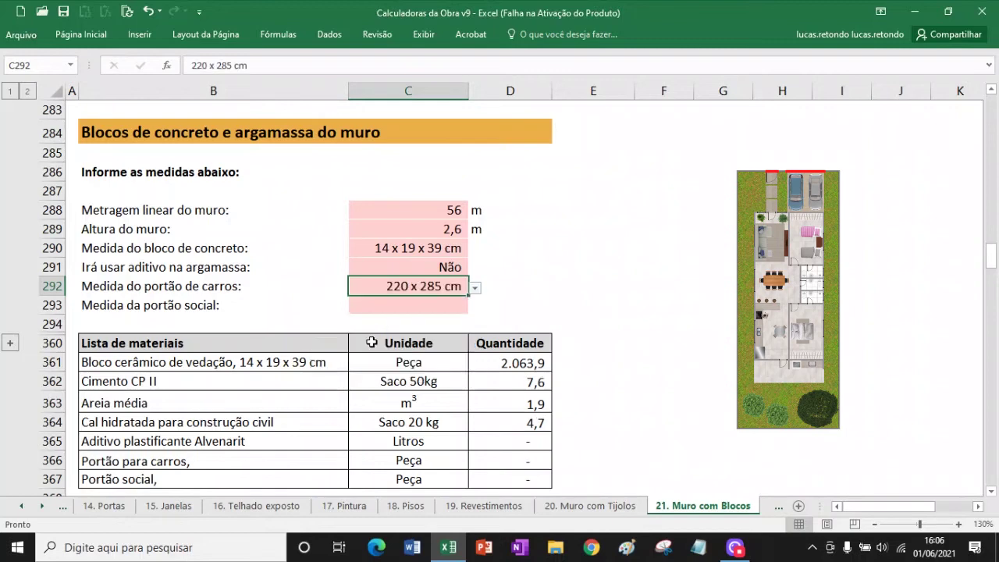
pyautogui.click(457, 304)
pyautogui.click(476, 307)
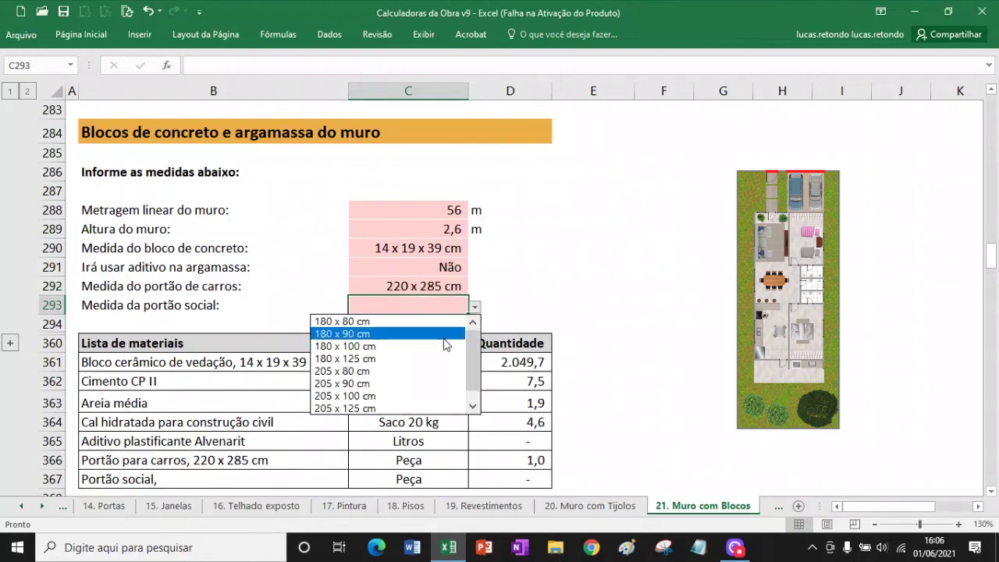
pyautogui.click(405, 371)
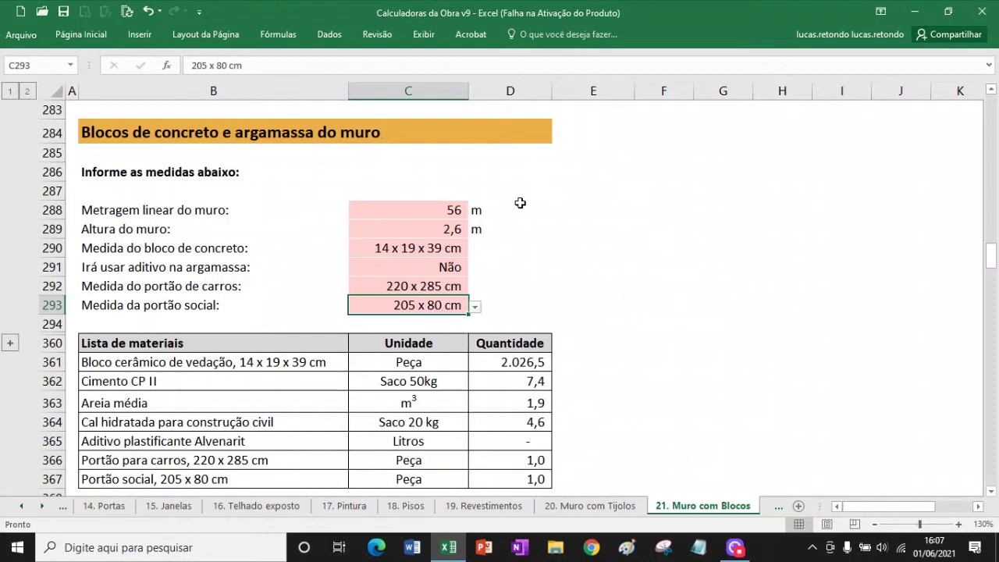
# - Enter the wall column's width of 25 cm, length of 25 cm and height of 2,6 m
pyautogui.scroll(-7, 520, 203)
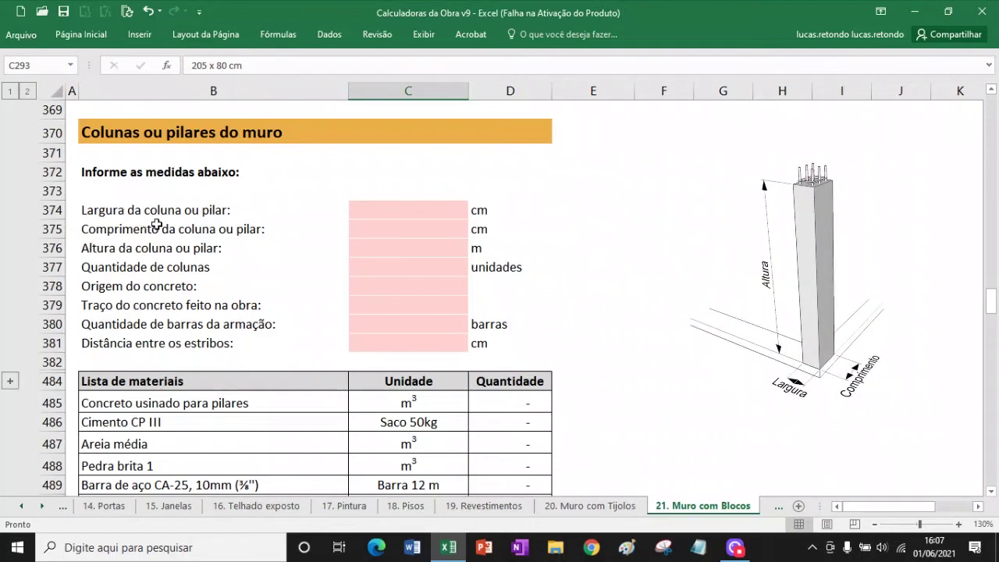
pyautogui.click(408, 211)
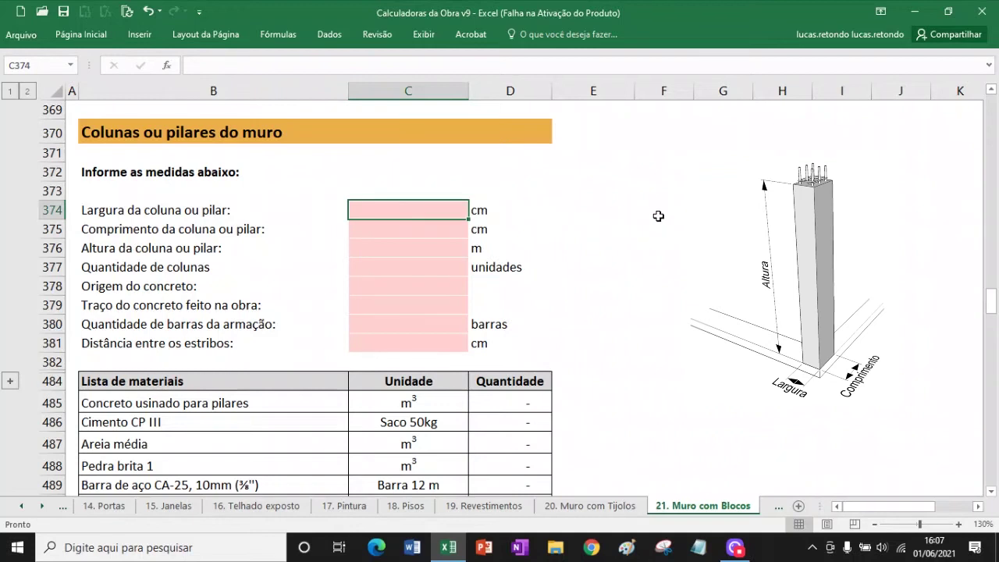
pyautogui.write('25')
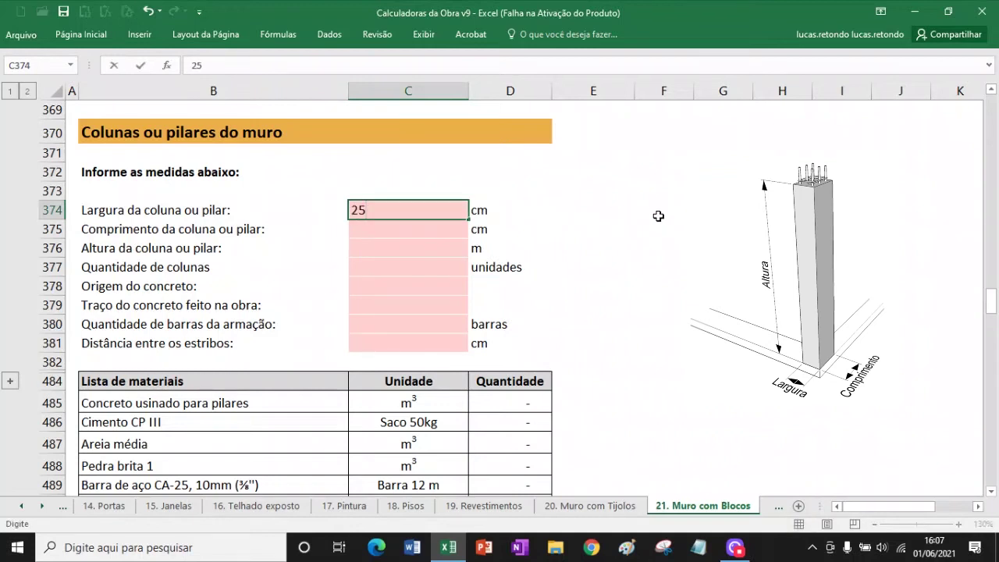
pyautogui.press('Return')
pyautogui.write('25')
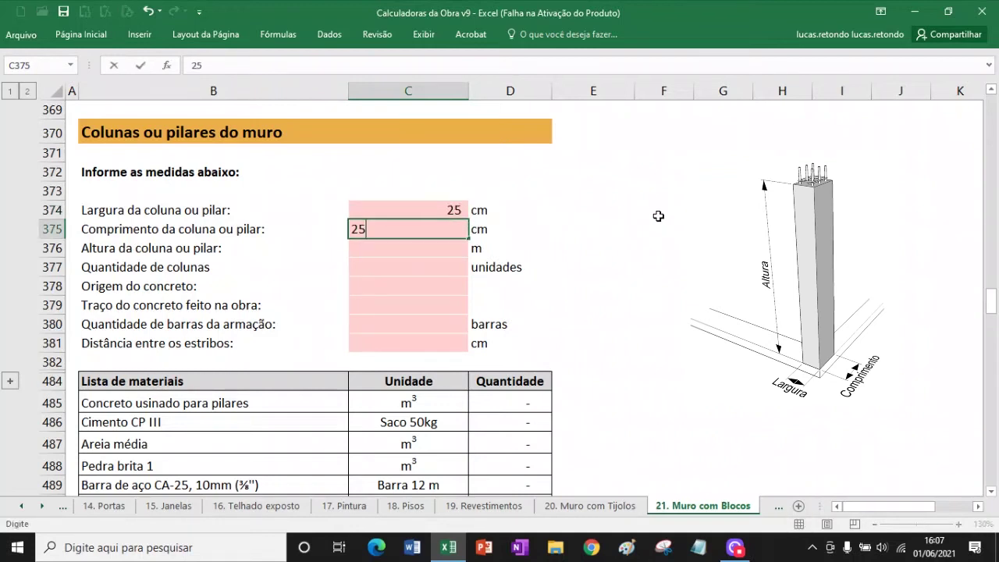
pyautogui.press('Return')
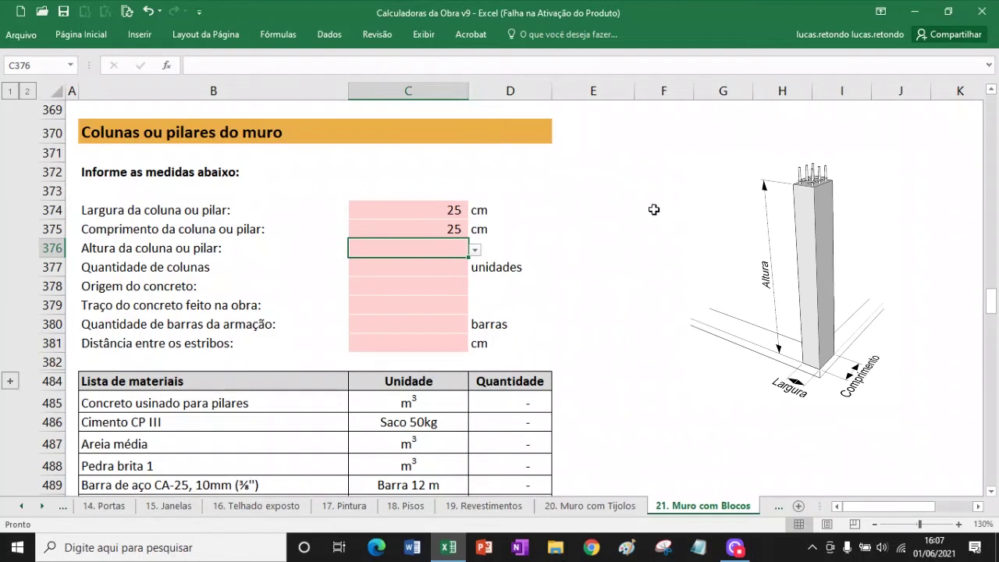
pyautogui.click(475, 250)
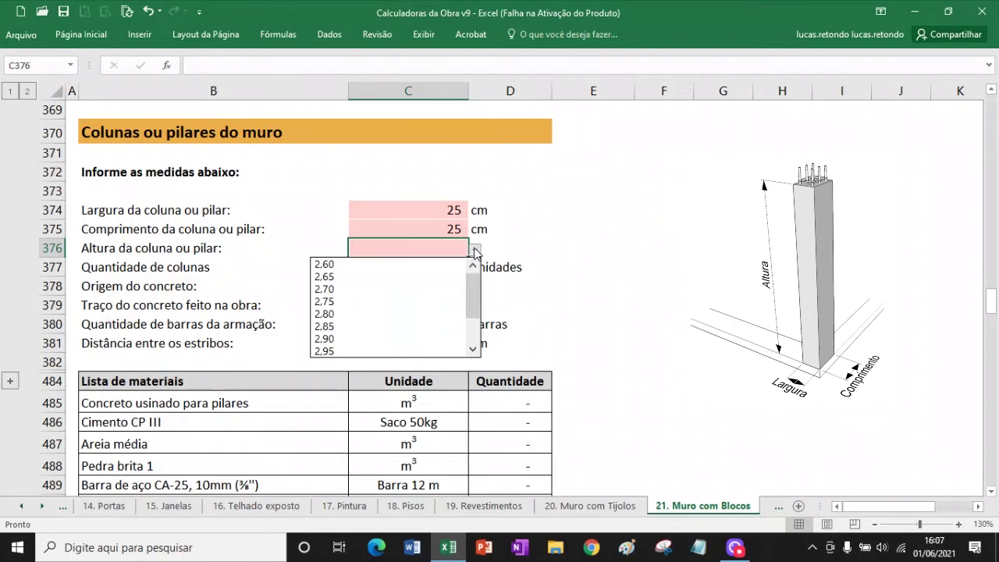
pyautogui.click(396, 266)
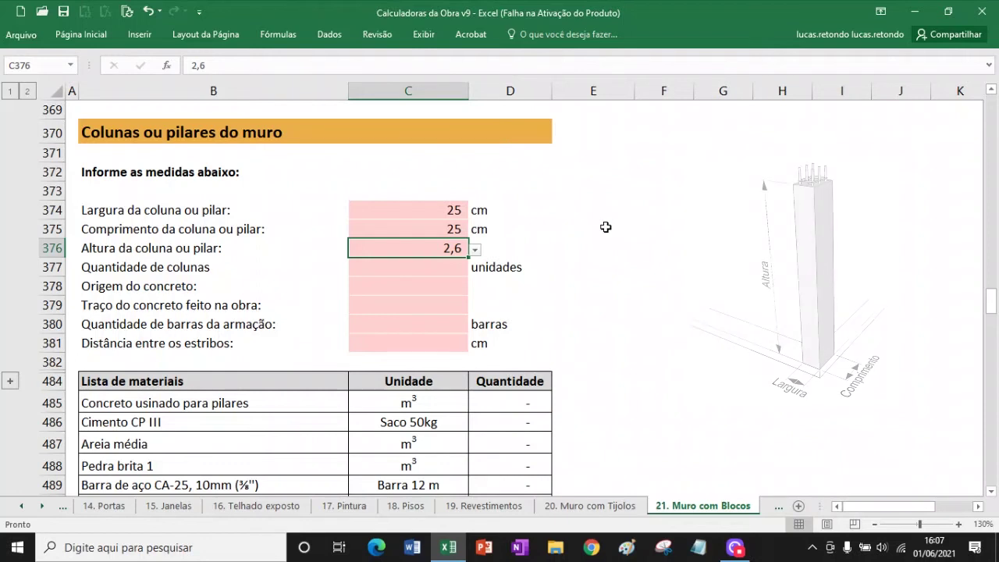
# - Set the quantity of wall columns to 16 units
pyautogui.click(96, 269)
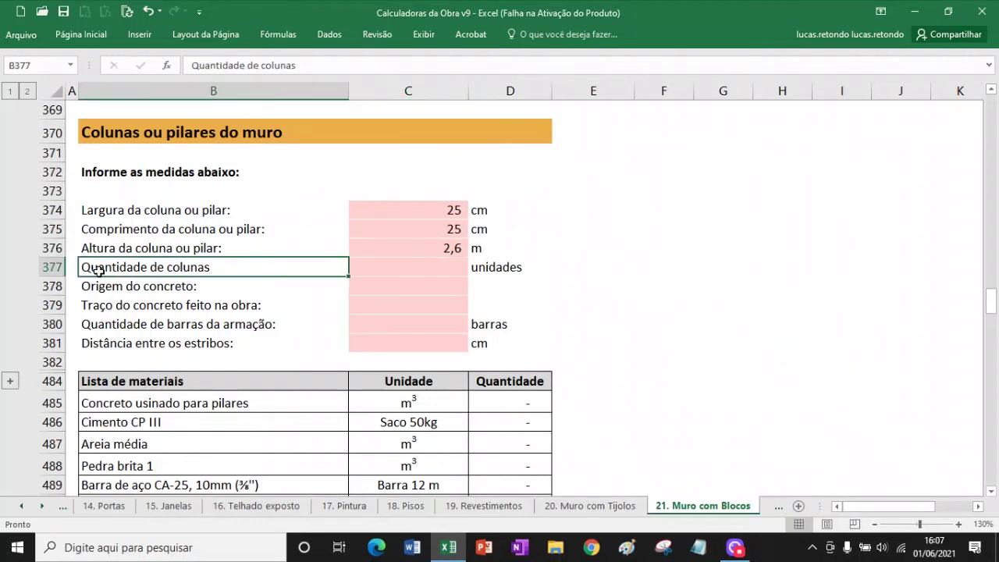
pyautogui.click(423, 269)
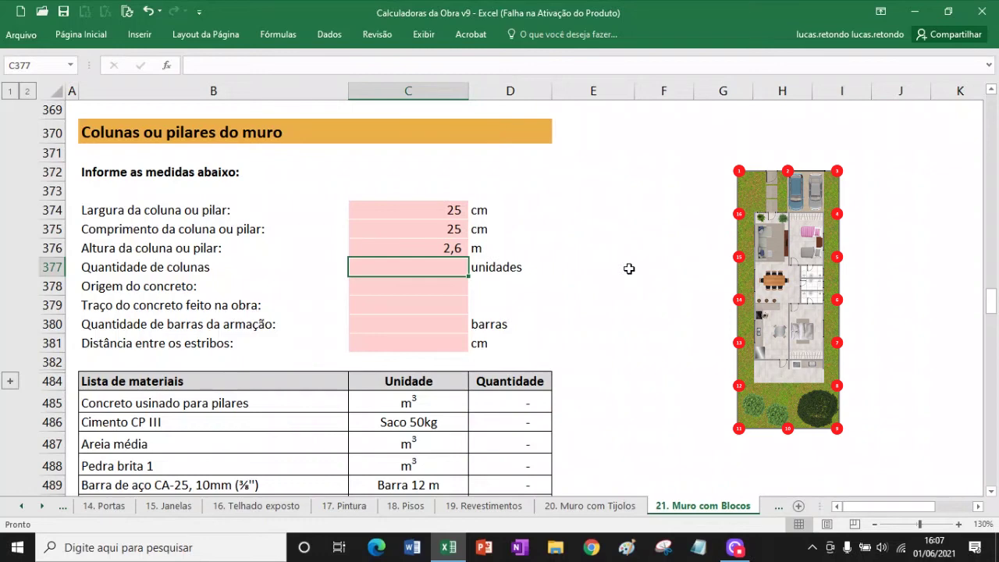
pyautogui.write('16')
pyautogui.press('Return')
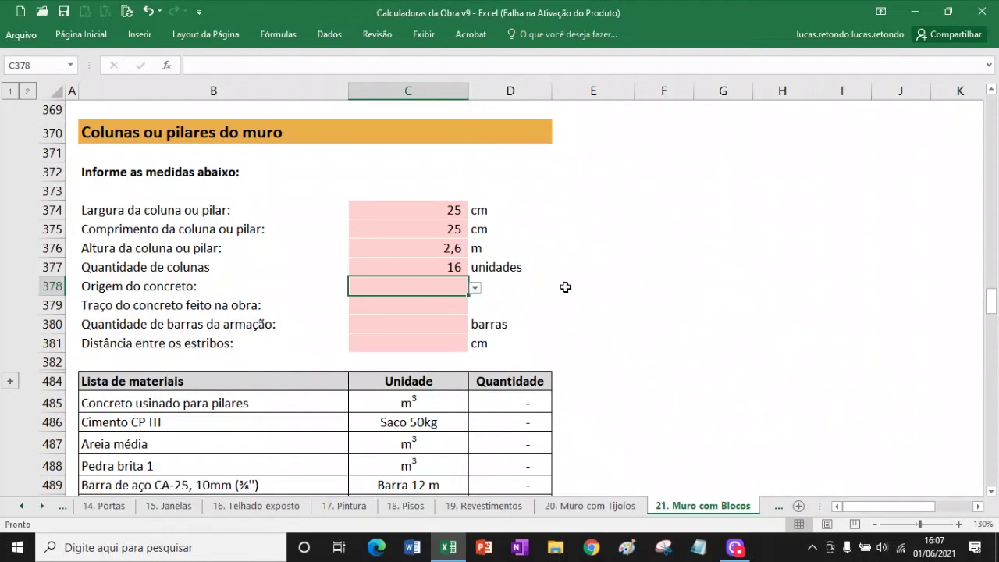
# - Set the columns' concrete origin to "Feito na obra" with a 1:4:8 mix, and check the cement, sand and gravel rows
pyautogui.click(474, 288)
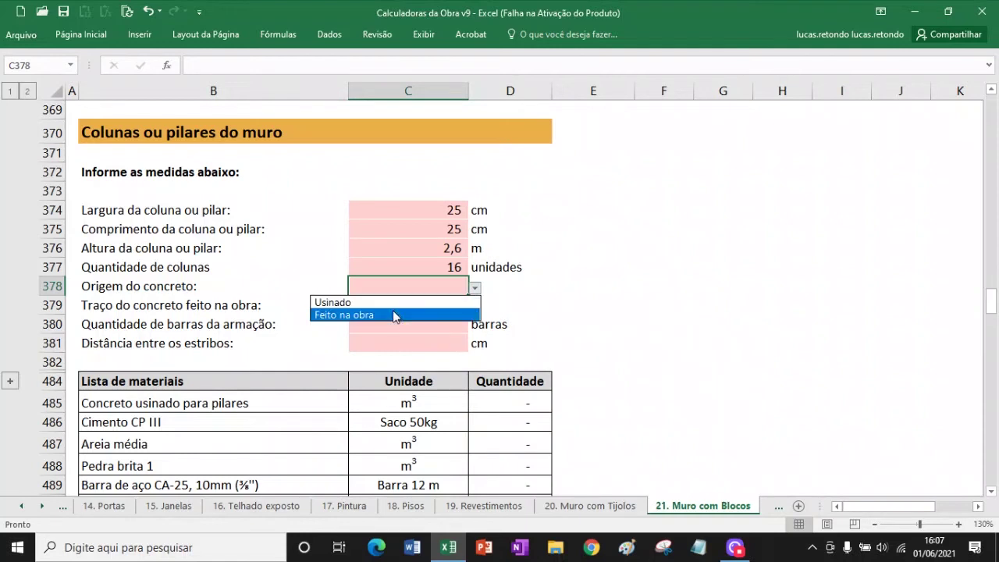
pyautogui.click(393, 315)
pyautogui.click(458, 305)
pyautogui.click(475, 308)
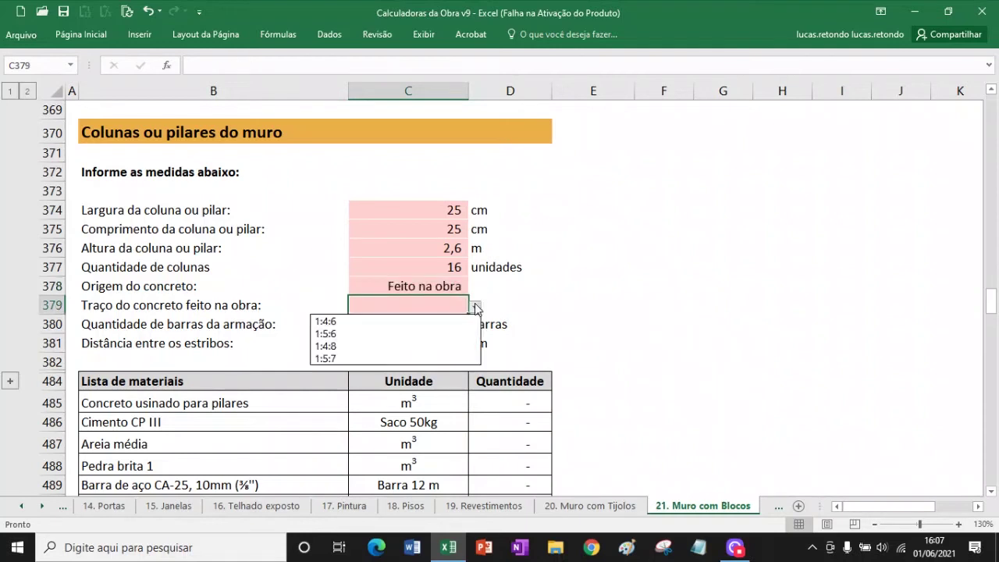
pyautogui.click(405, 347)
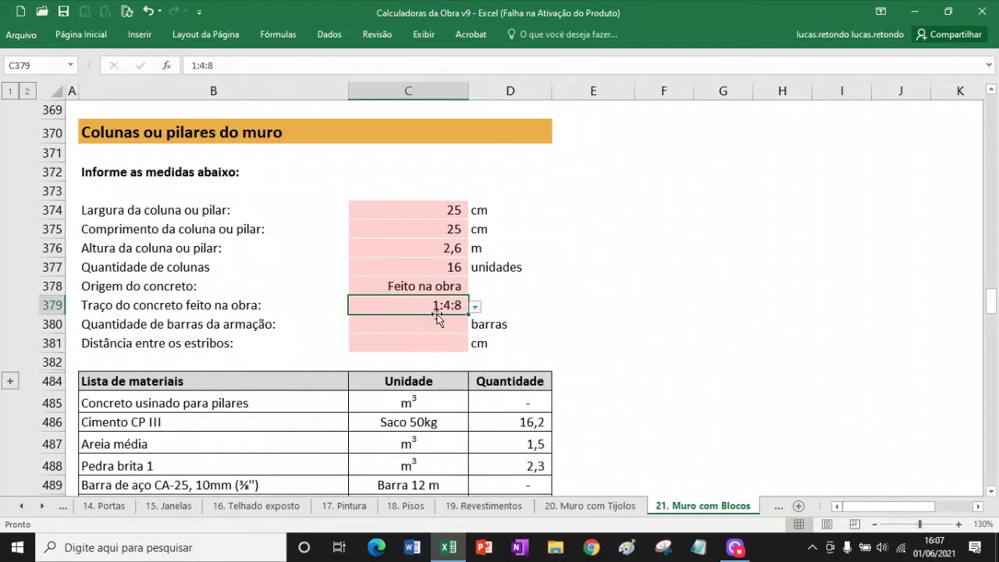
pyautogui.moveTo(504, 425); pyautogui.dragTo(233, 467)
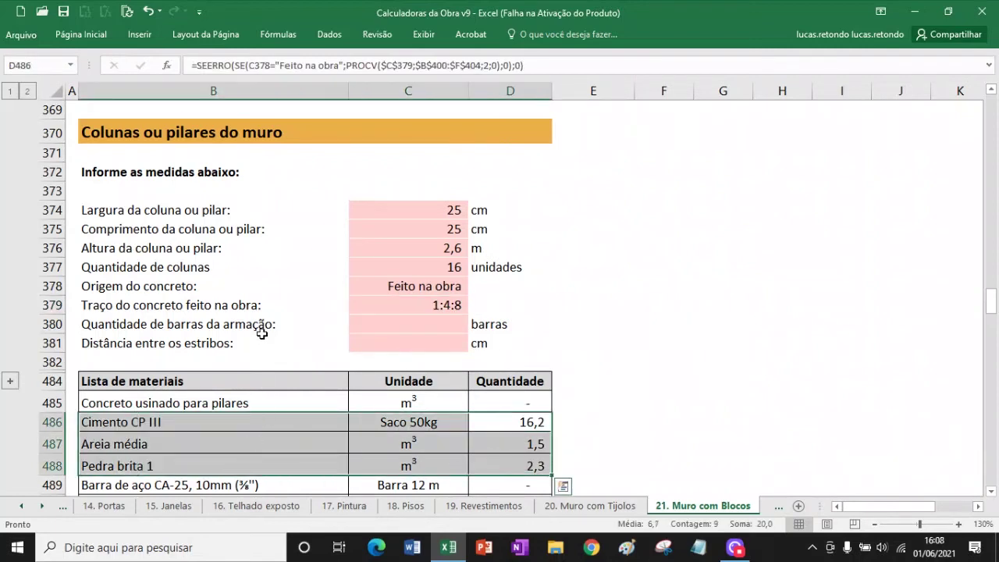
# - Set the columns' reinforcement to 4 bars with a stirrup spacing of 15 cm
pyautogui.click(406, 325)
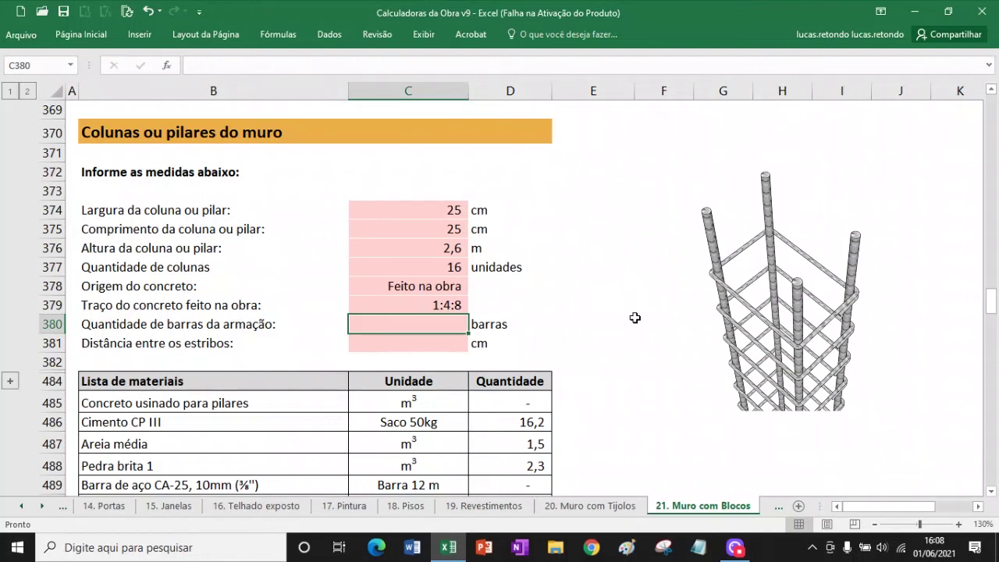
pyautogui.write('4')
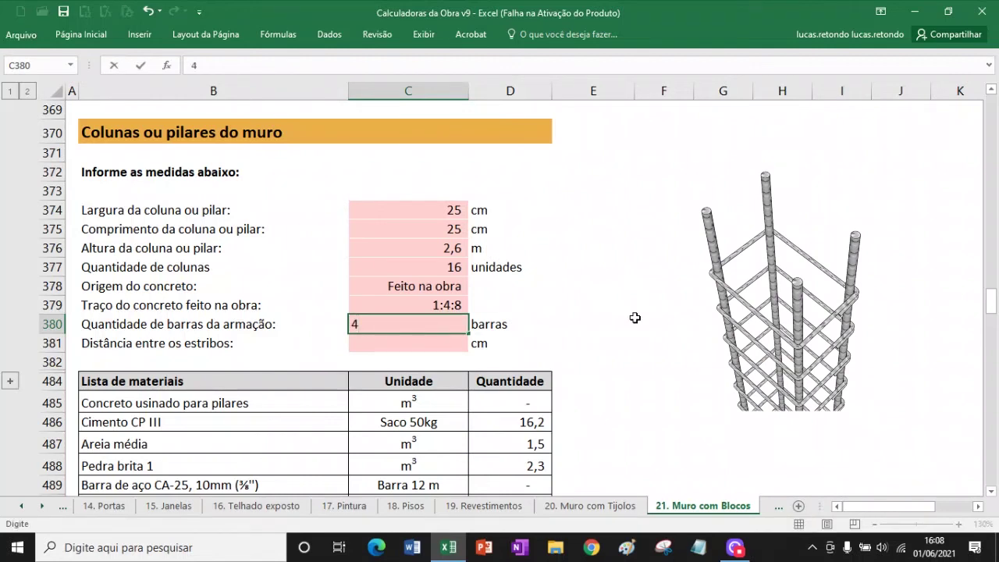
pyautogui.press('Return')
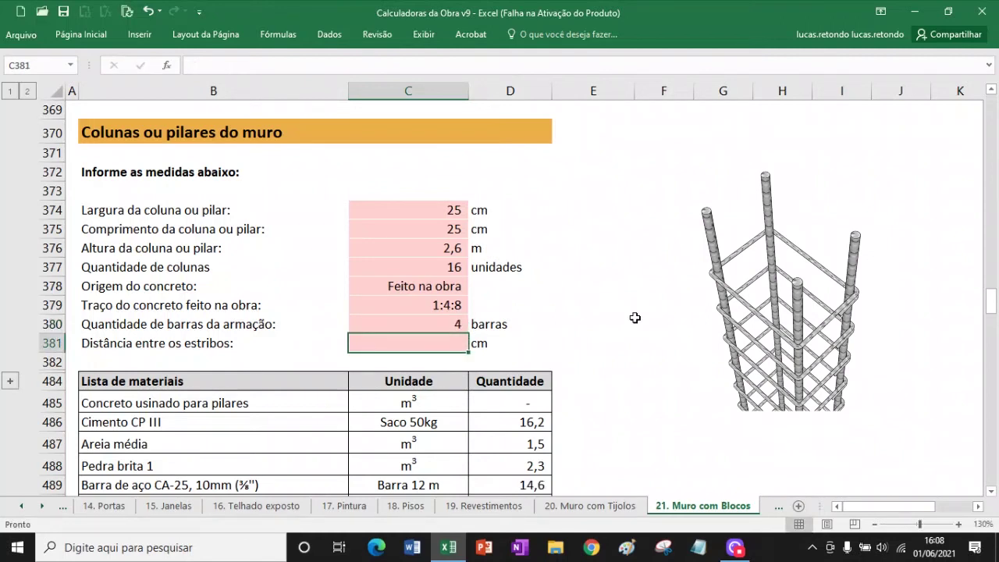
pyautogui.write('15')
pyautogui.press('Return')
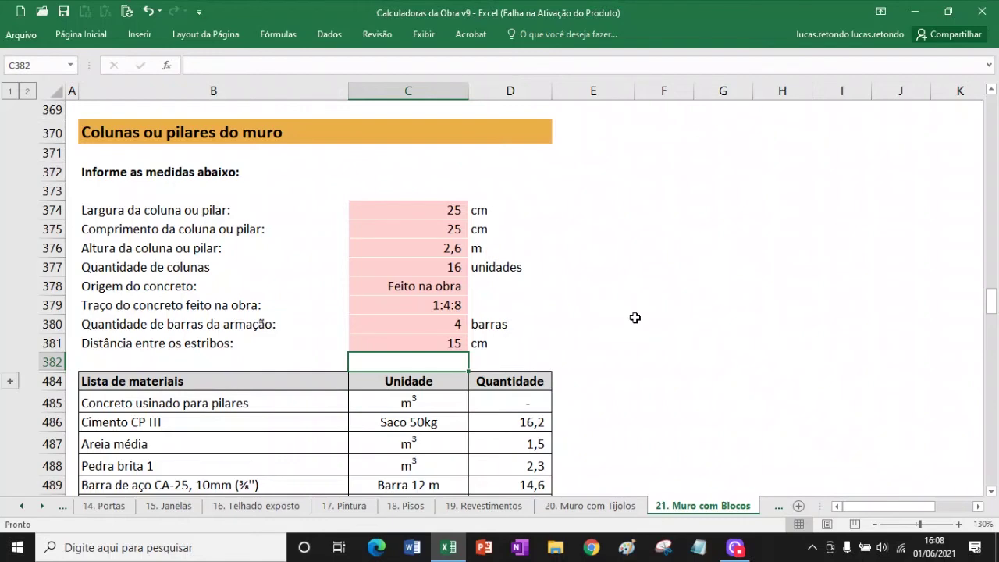
# - Review the material lists for the wall's columns and its tie beams (Cintas de amarração)
pyautogui.scroll(-2, 562, 281)
pyautogui.scroll(-1, 508, 250)
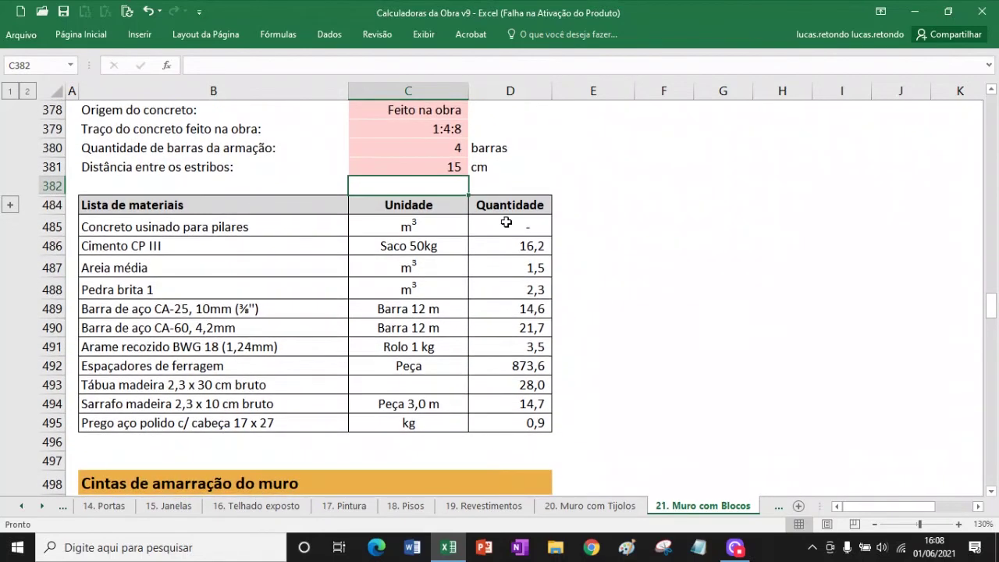
pyautogui.moveTo(507, 206); pyautogui.dragTo(287, 422)
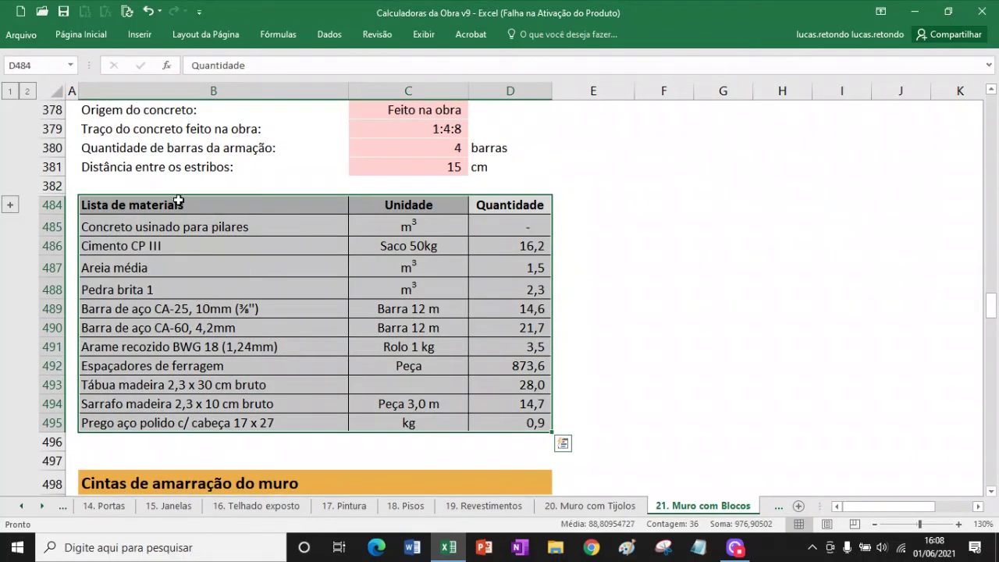
pyautogui.click(178, 201)
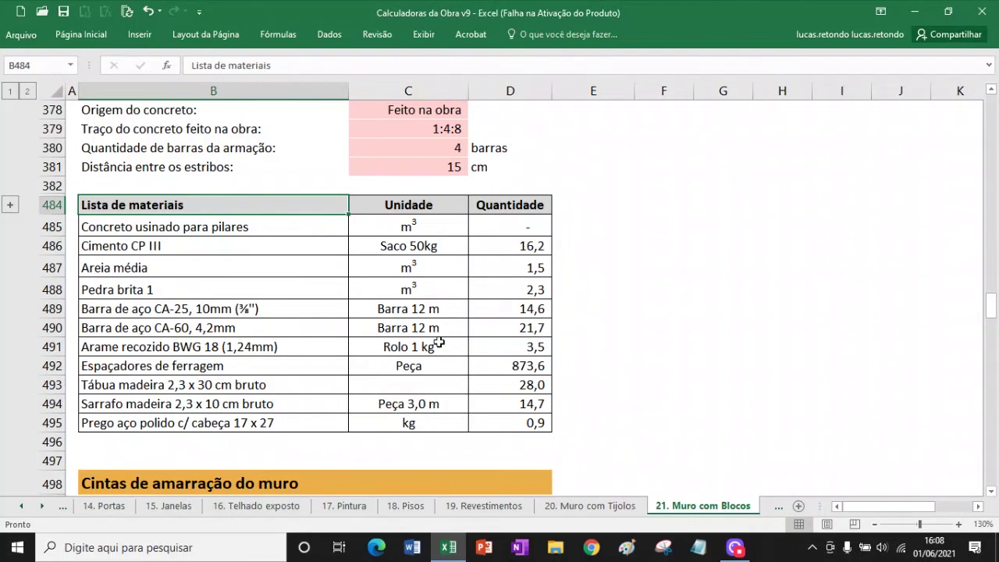
pyautogui.scroll(-5, 436, 324)
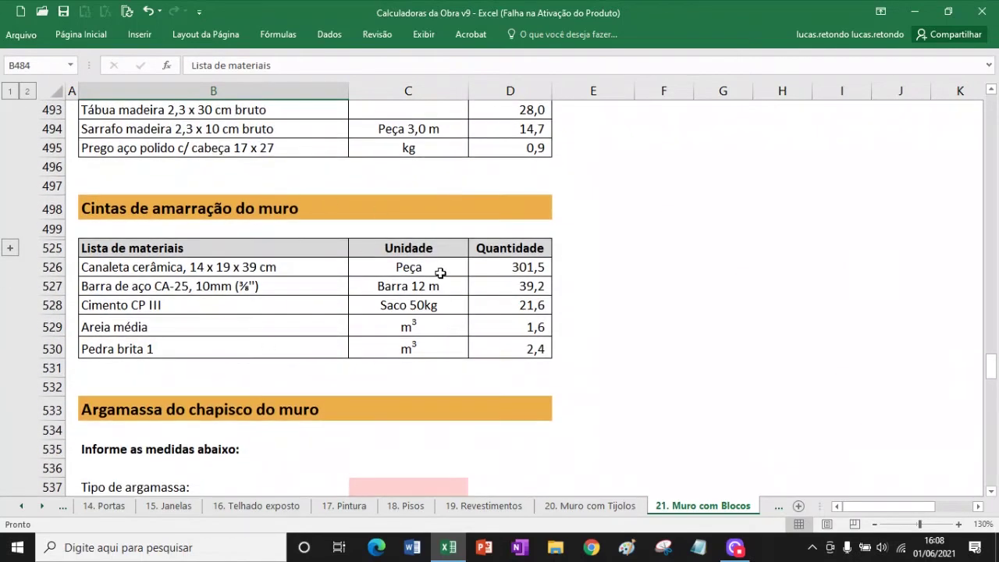
pyautogui.click(439, 206)
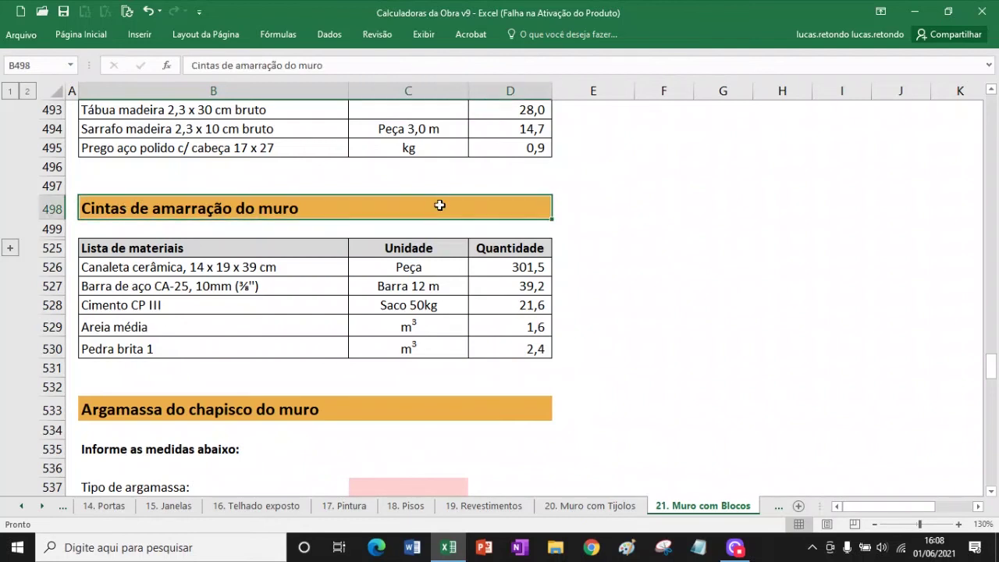
pyautogui.moveTo(531, 267); pyautogui.dragTo(523, 348)
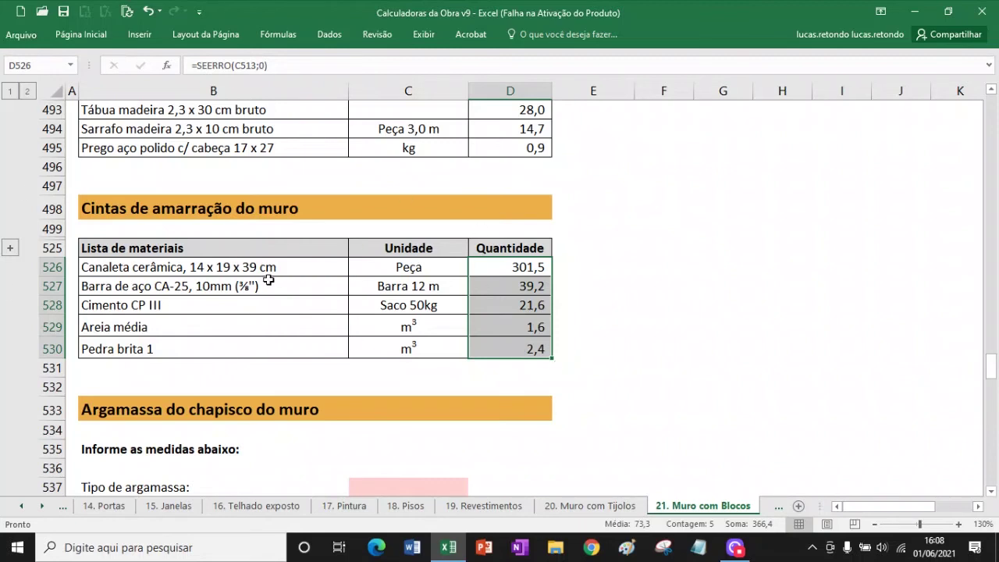
pyautogui.click(117, 270)
pyautogui.click(115, 291)
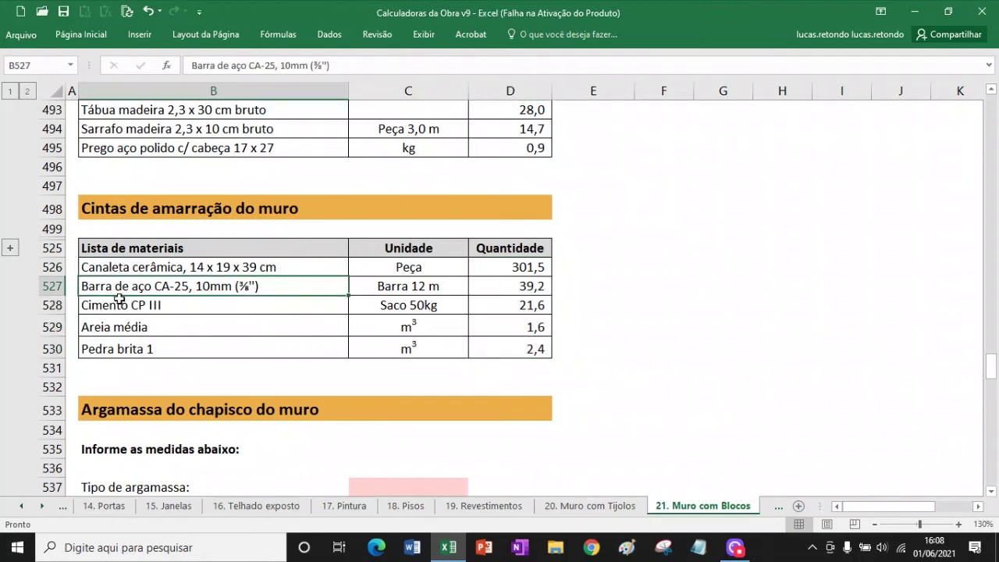
pyautogui.moveTo(119, 298); pyautogui.dragTo(138, 352)
pyautogui.click(515, 270)
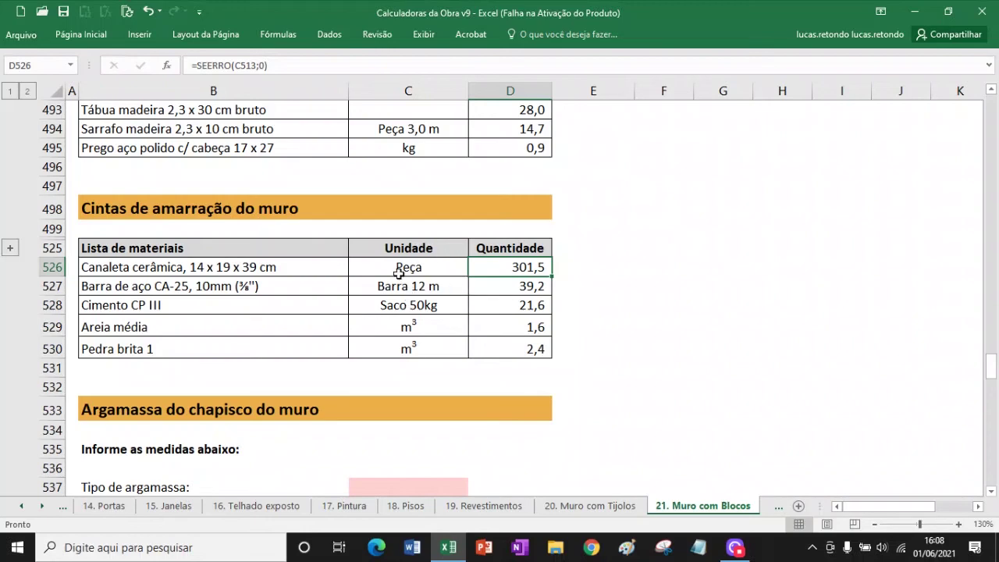
# - Set the wall's chapisco mortar to "Feita na obra" with a 1:8 mix and "Sim" for the additive
pyautogui.scroll(-4, 398, 273)
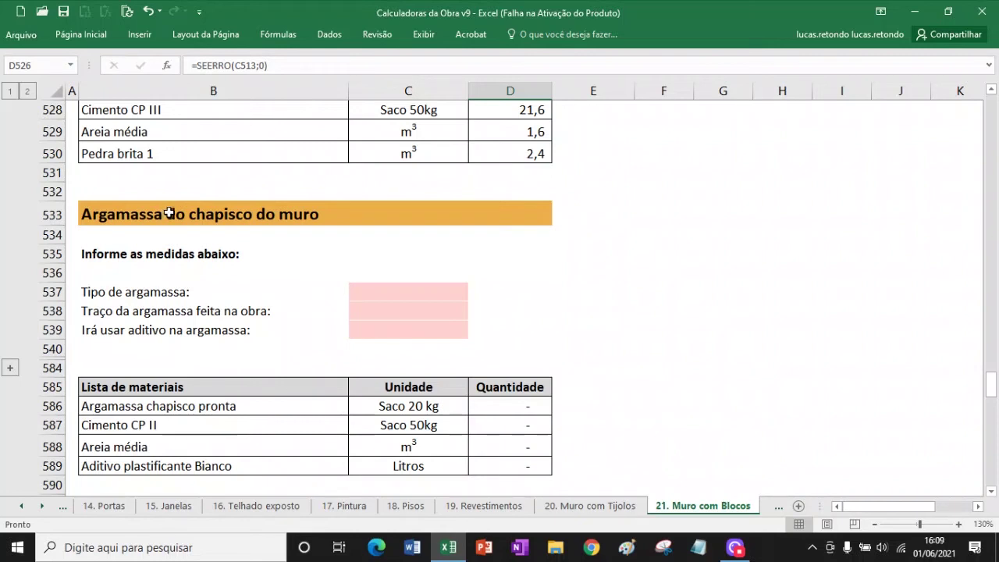
pyautogui.click(429, 289)
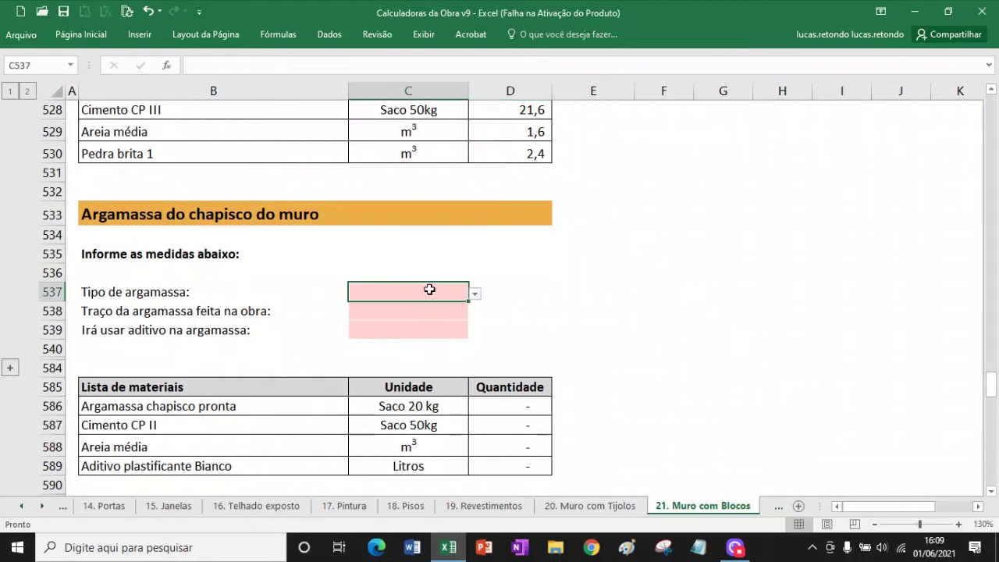
pyautogui.click(474, 294)
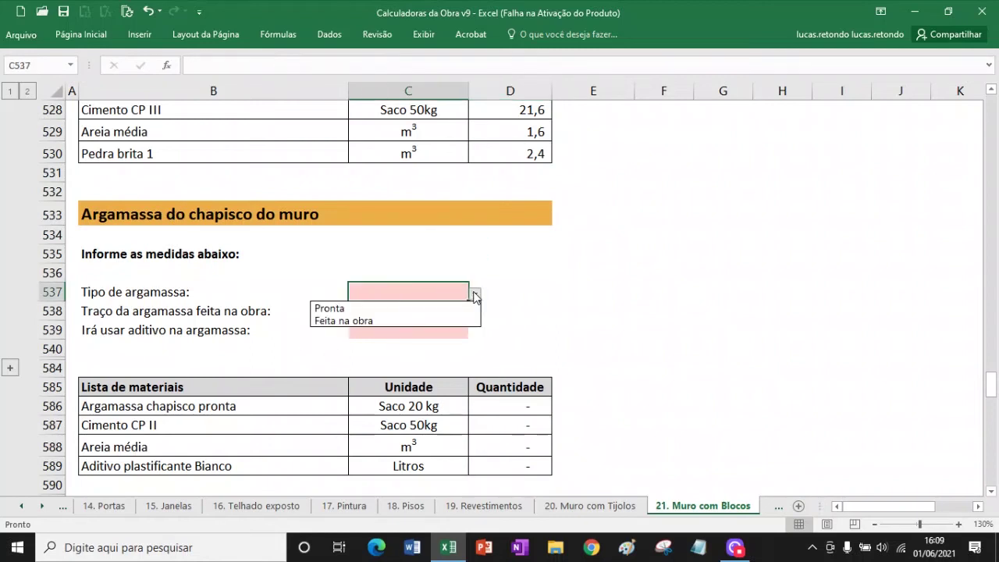
pyautogui.click(362, 321)
pyautogui.click(384, 313)
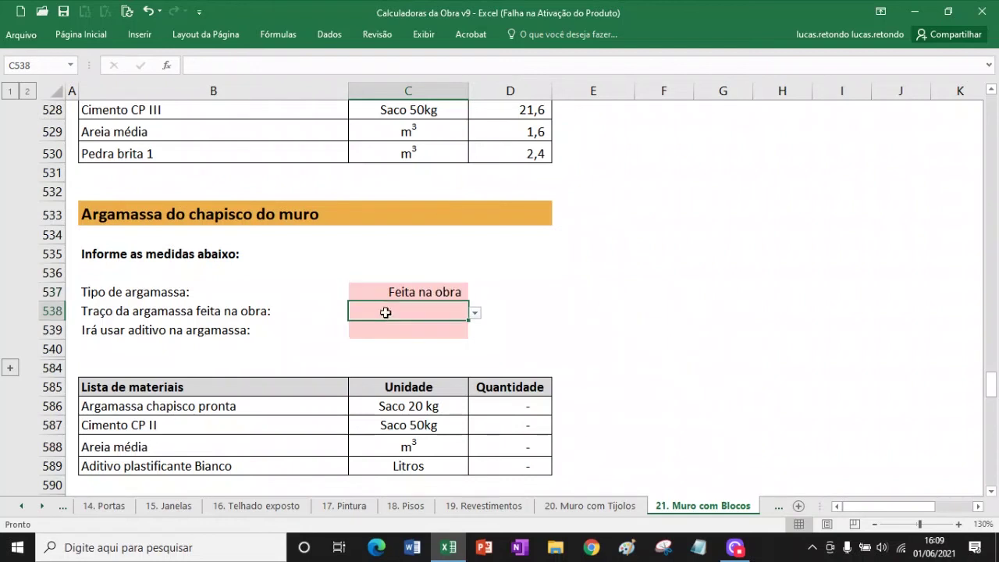
pyautogui.click(475, 313)
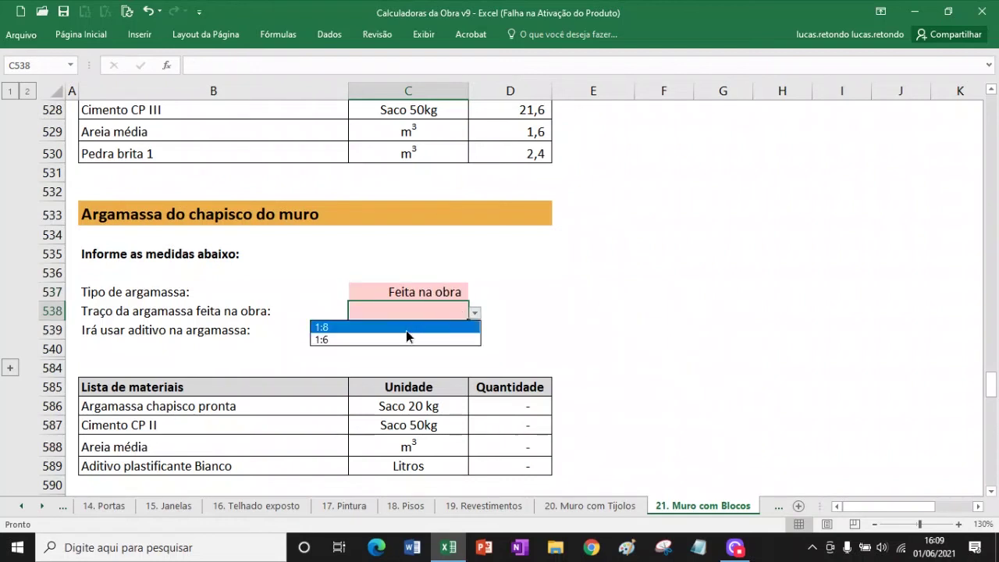
pyautogui.click(406, 334)
pyautogui.click(425, 330)
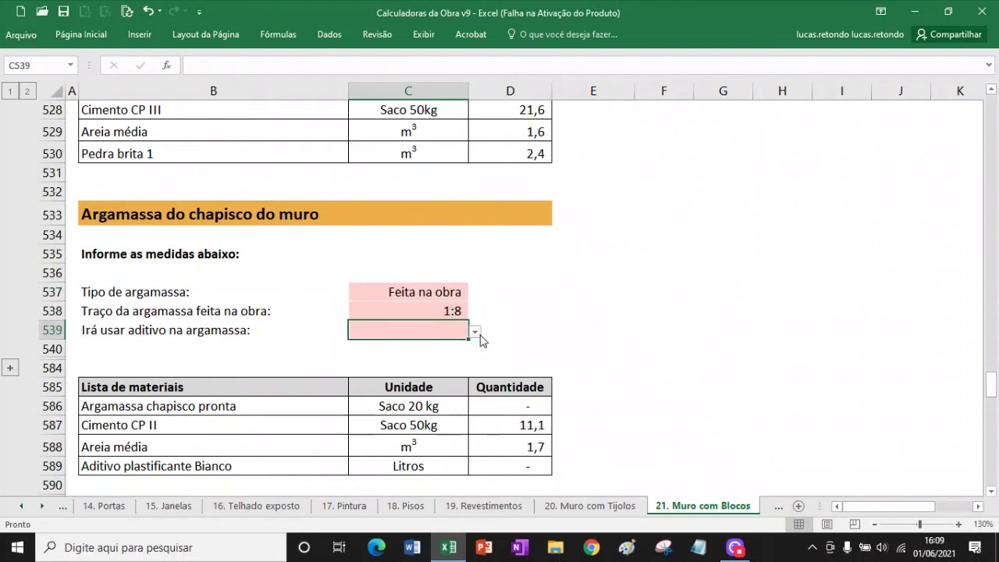
pyautogui.click(475, 333)
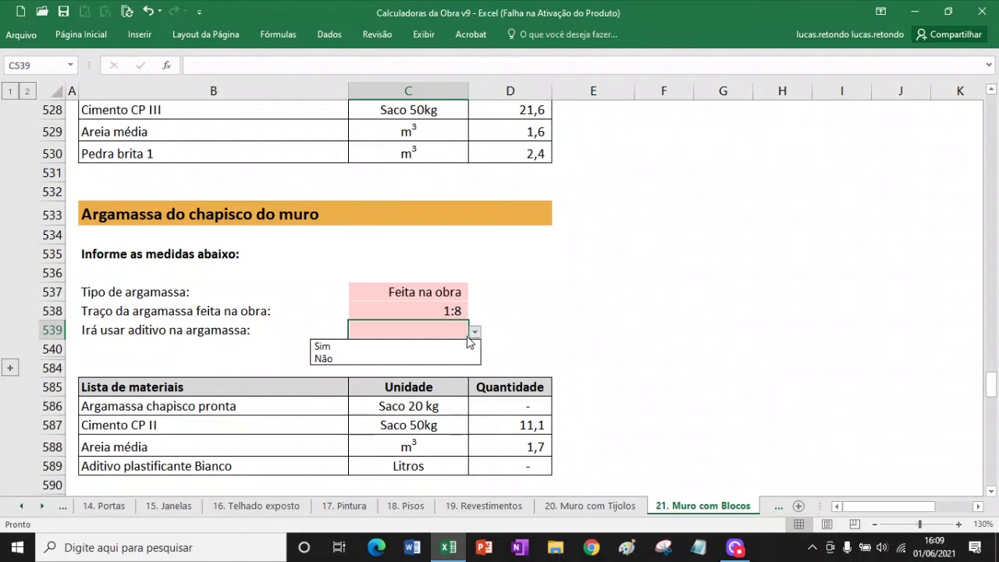
pyautogui.click(412, 353)
# - Set the wall's emboço mortar type to "Feita na obra" with a 1:4:16 mix
pyautogui.scroll(-5, 412, 344)
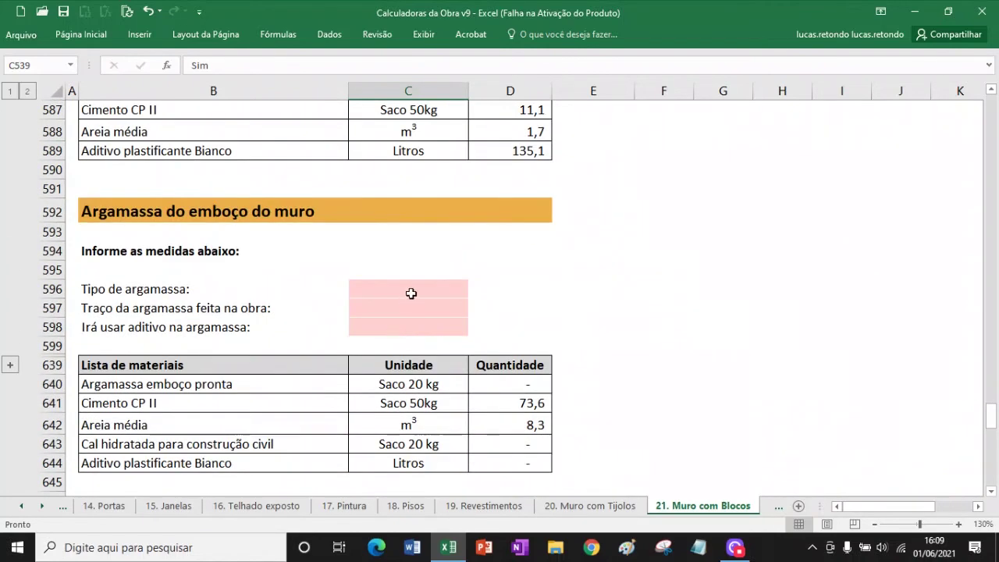
pyautogui.click(412, 291)
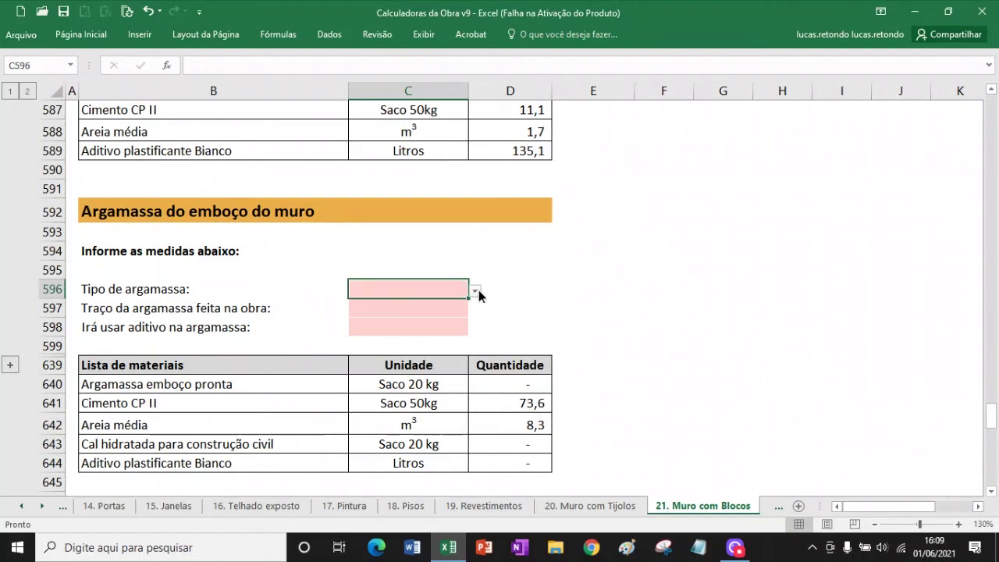
pyautogui.click(475, 290)
pyautogui.click(404, 317)
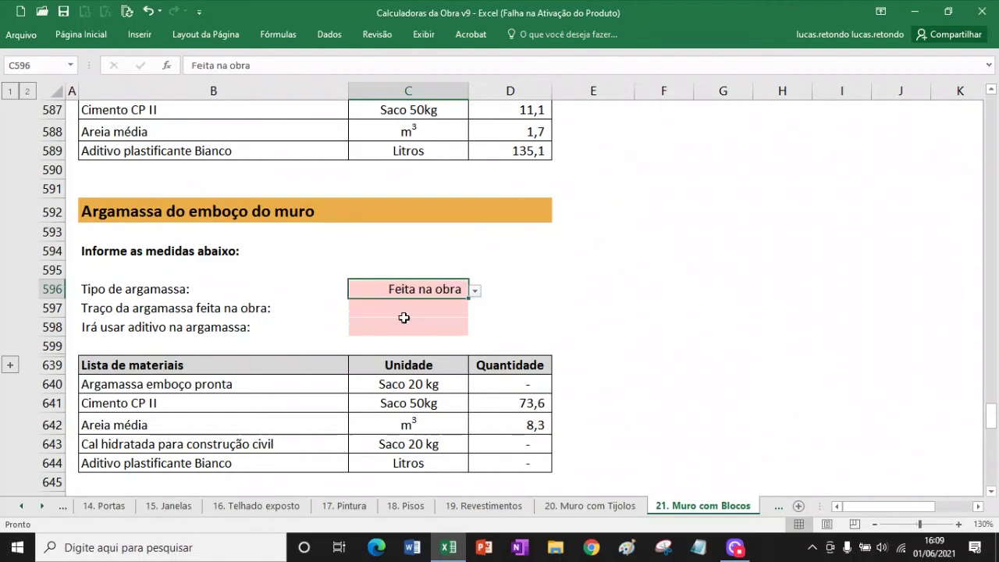
pyautogui.click(462, 310)
pyautogui.click(475, 310)
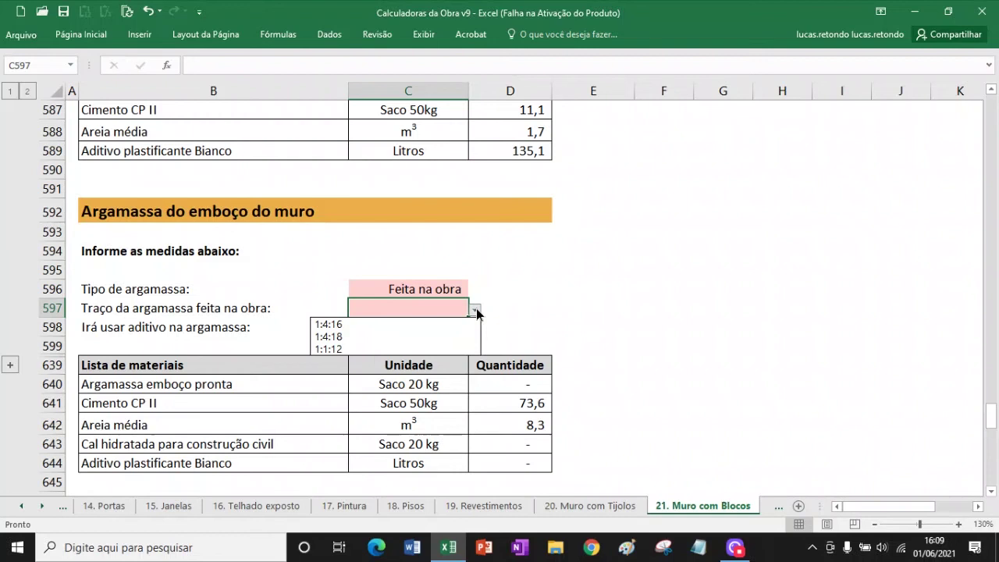
pyautogui.click(385, 324)
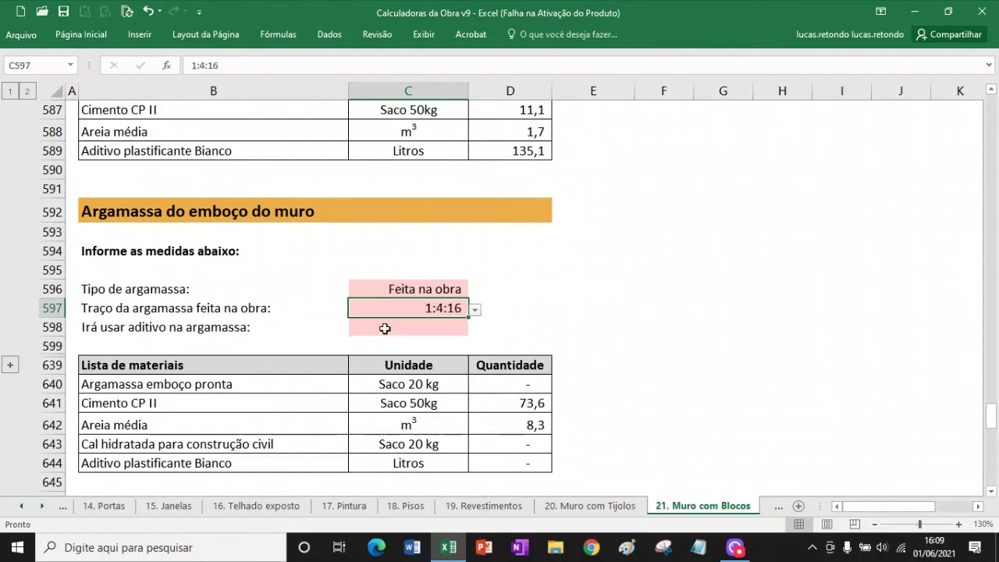
# - Change the emboço mortar mix to 1:4:18 and choose "Sim" for the additive
pyautogui.click(474, 303)
pyautogui.click(435, 311)
pyautogui.click(475, 310)
pyautogui.click(428, 336)
pyautogui.click(426, 328)
pyautogui.click(474, 329)
pyautogui.click(408, 343)
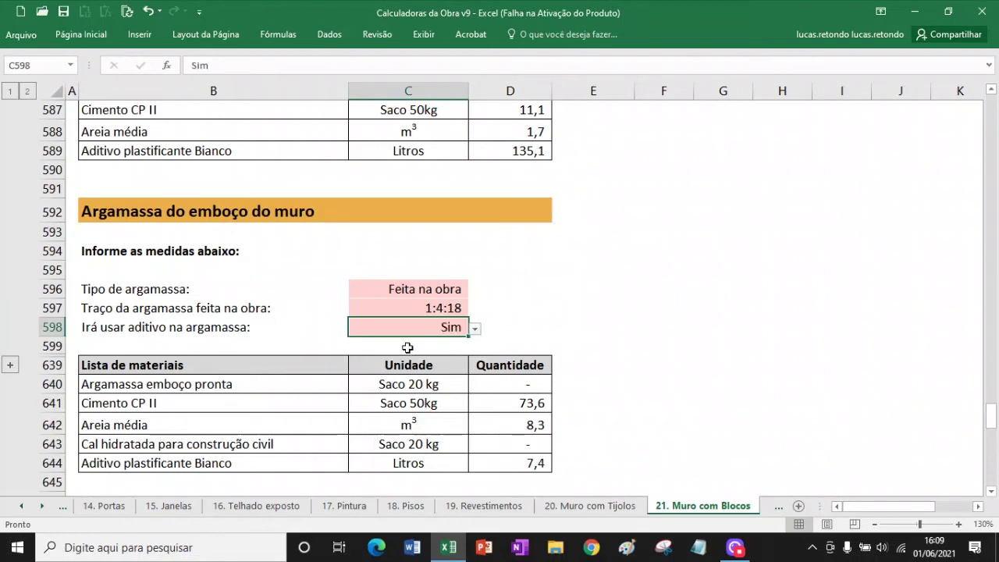
# - Set the wall's reboco mortar to "Feita na obra" with a 1:4:18 mix and "Não" for the additive
pyautogui.scroll(-4, 434, 332)
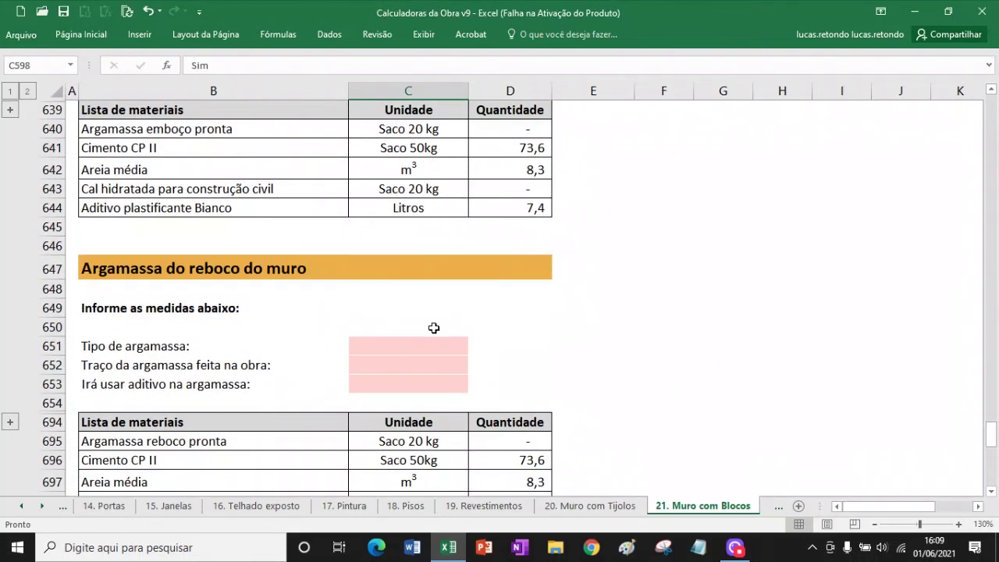
pyautogui.scroll(-2, 390, 301)
pyautogui.click(435, 228)
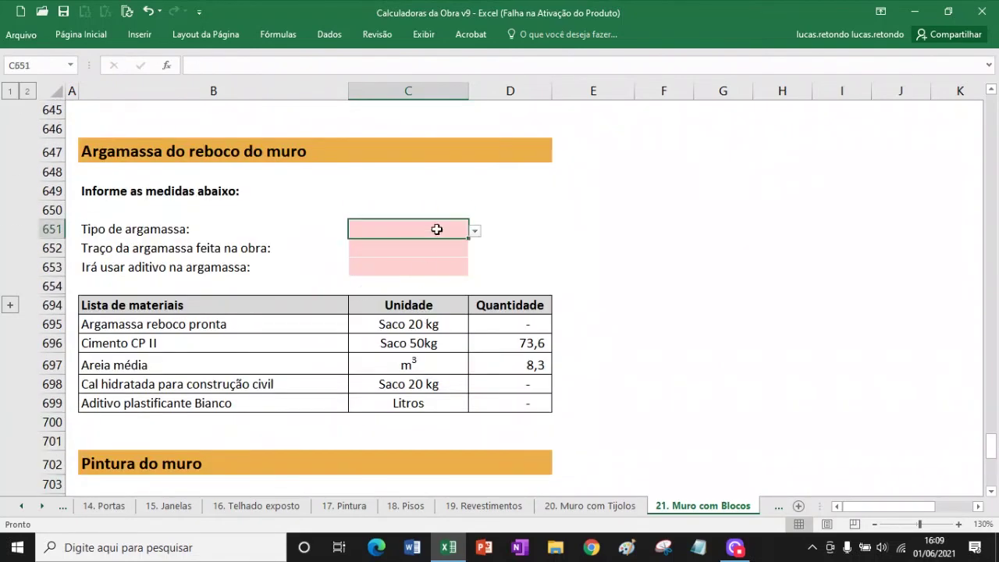
pyautogui.click(475, 232)
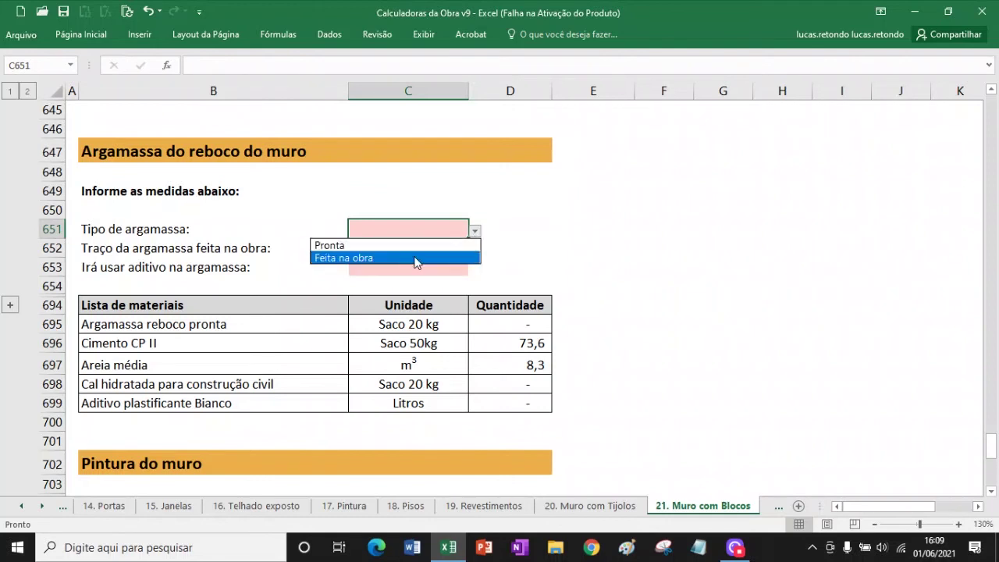
pyautogui.click(415, 259)
pyautogui.click(449, 250)
pyautogui.click(475, 250)
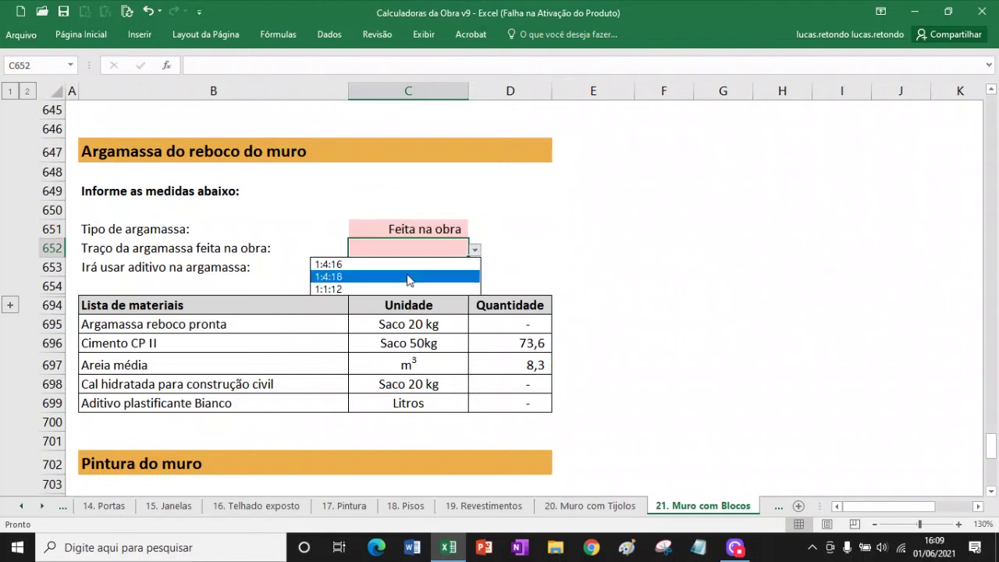
pyautogui.click(408, 277)
pyautogui.click(460, 267)
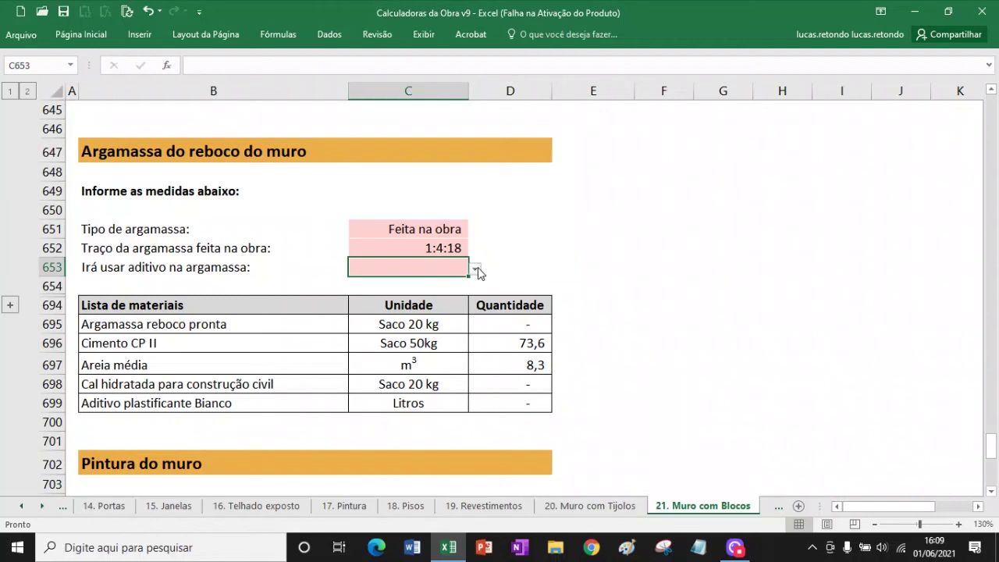
pyautogui.click(475, 268)
pyautogui.click(427, 296)
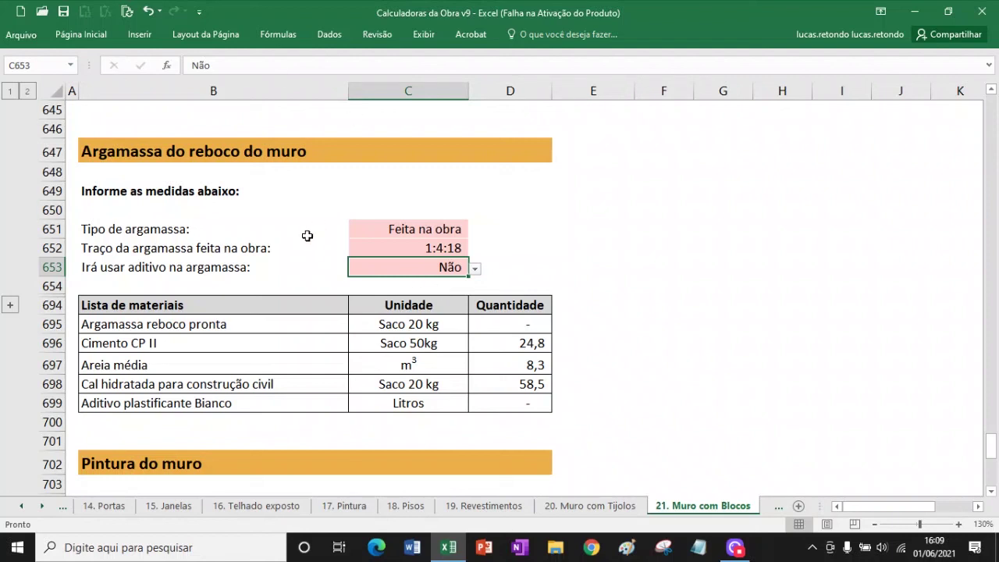
# - Set the wall painting (Pintura do muro) to 3 coats with "látex" as the paint type
pyautogui.scroll(-4, 308, 235)
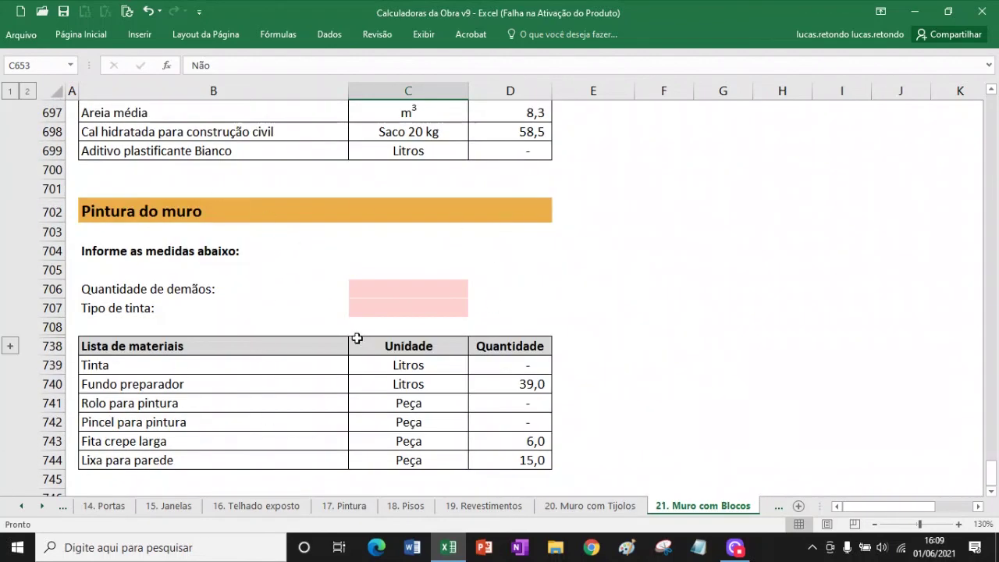
pyautogui.click(428, 290)
pyautogui.click(475, 292)
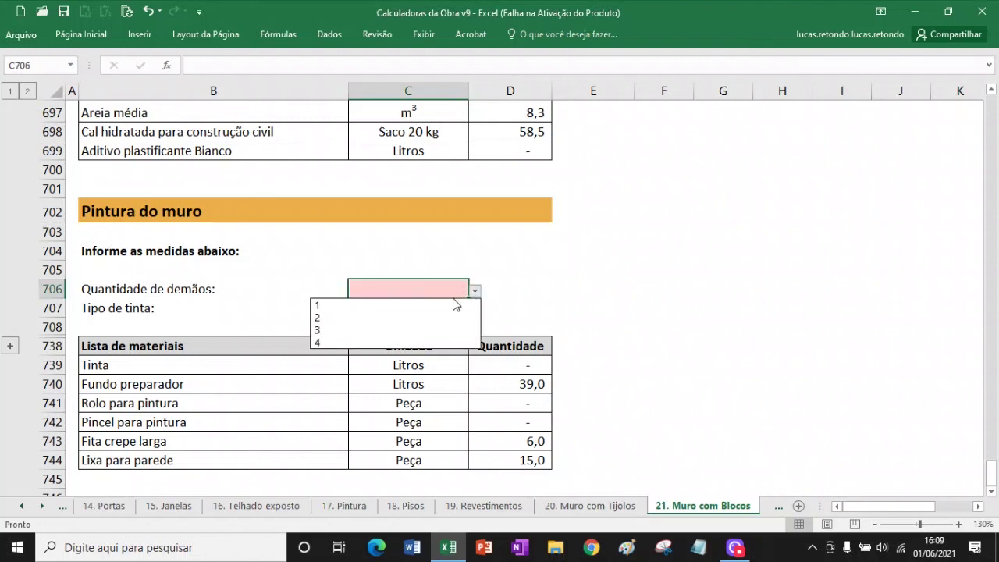
pyautogui.click(338, 329)
pyautogui.click(414, 312)
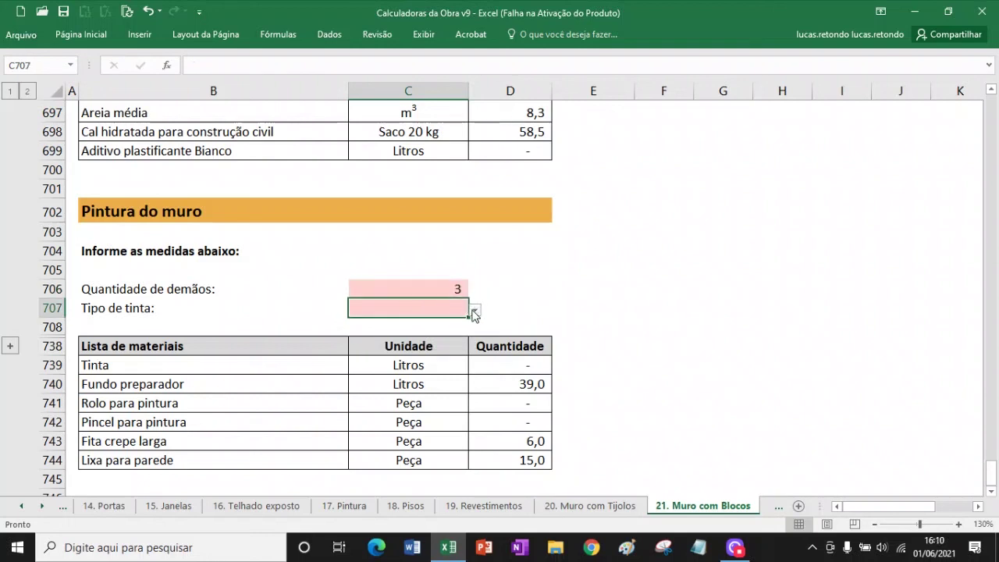
pyautogui.click(474, 311)
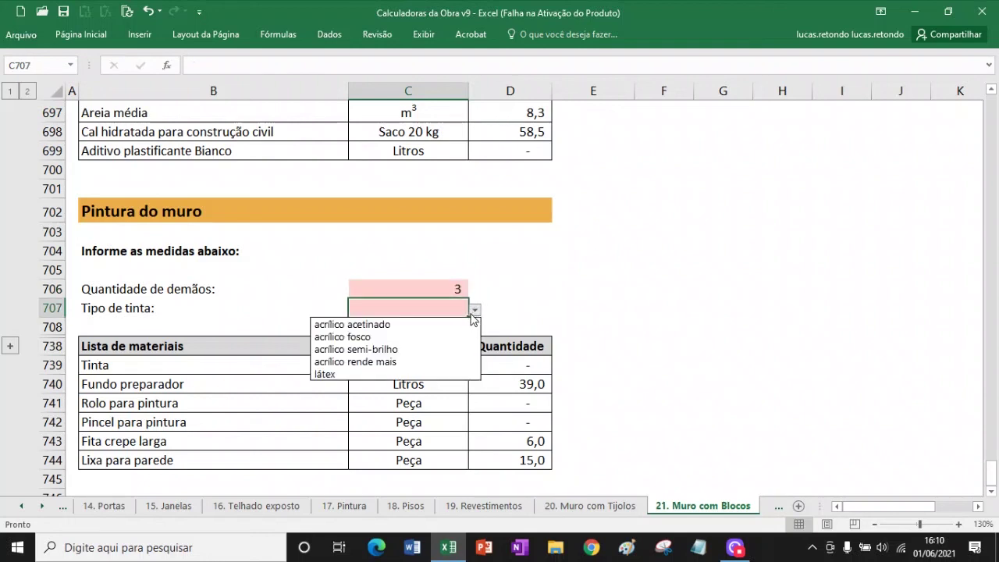
pyautogui.click(398, 374)
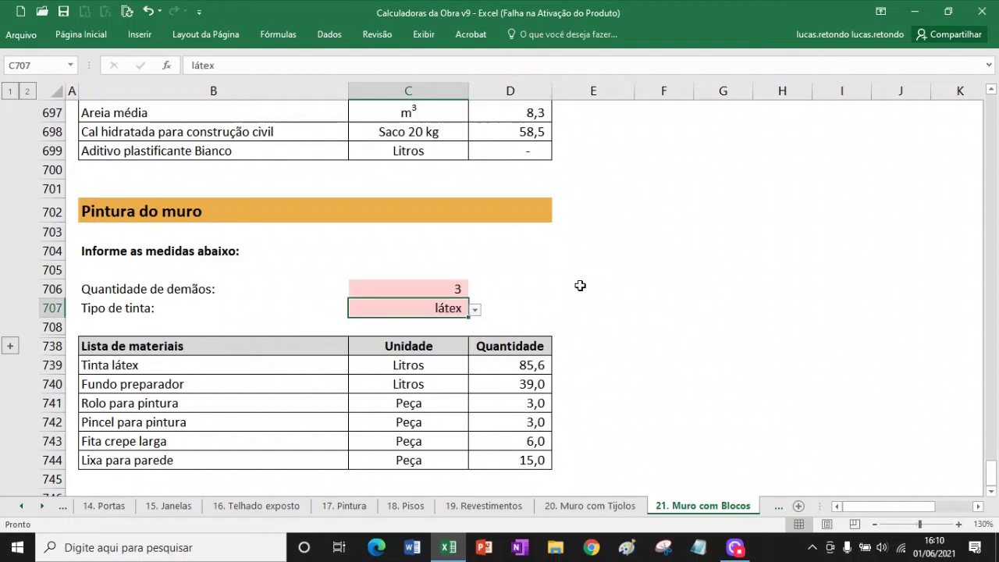
pyautogui.click(506, 285)
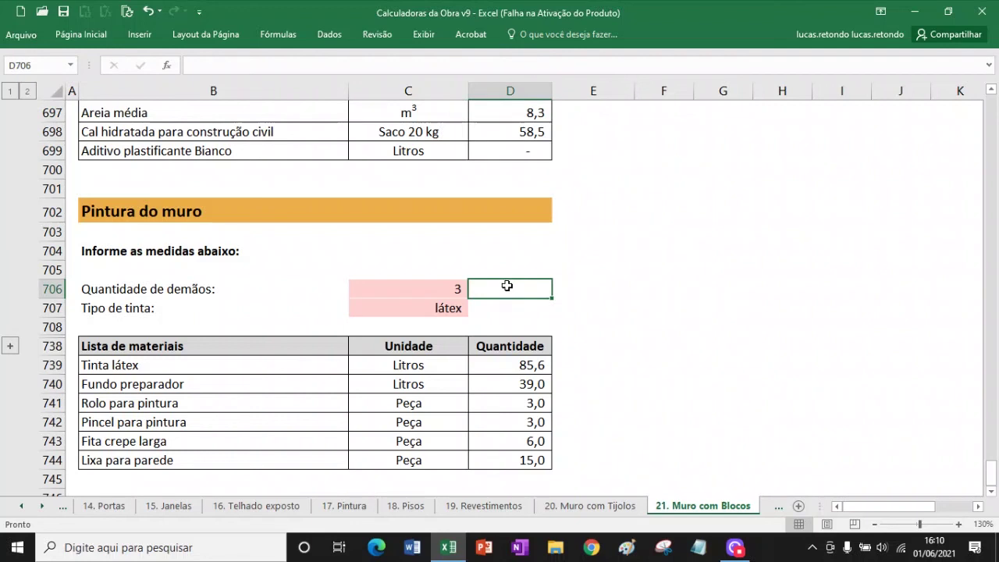